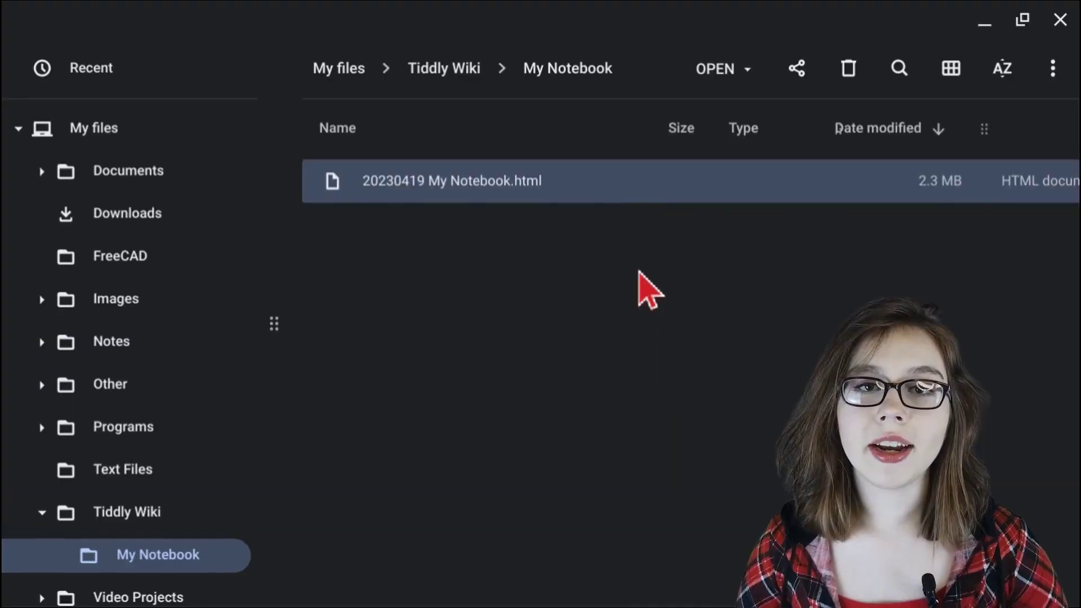
Open the notebook full screen, then create and save a 'Basic Text Formatting' tiddler tagged 'Text Formatting' containing 'Regular Text'.
double_click(576, 185)
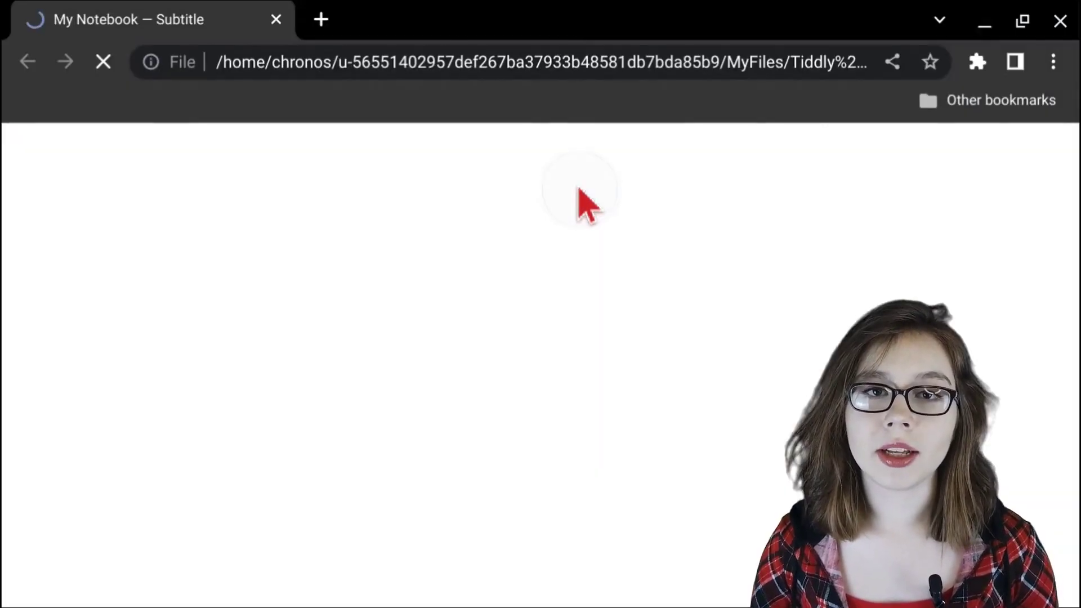
key("F11")
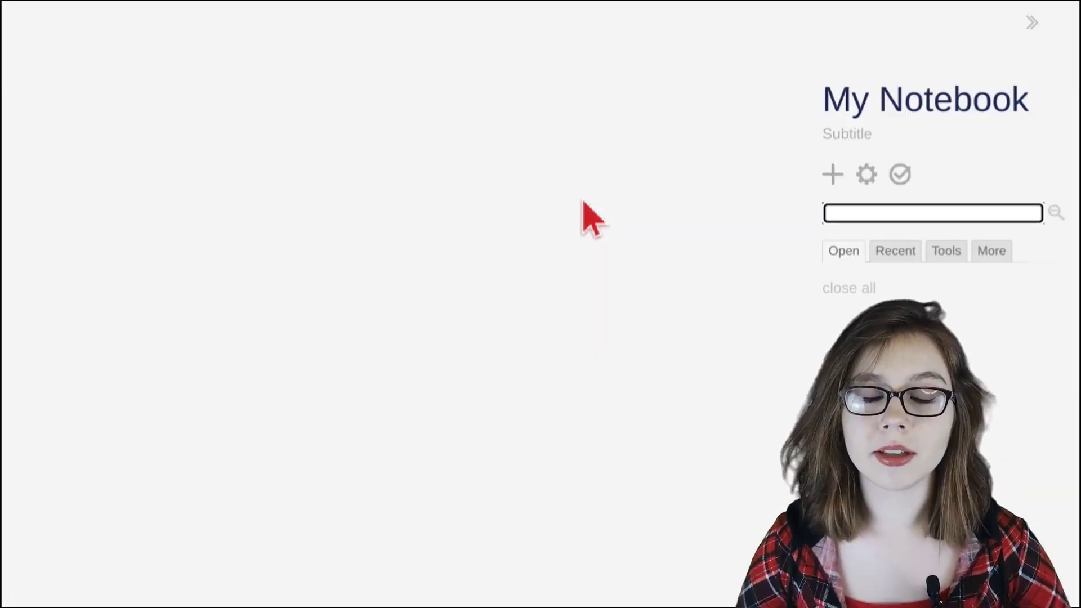
left_click(833, 176)
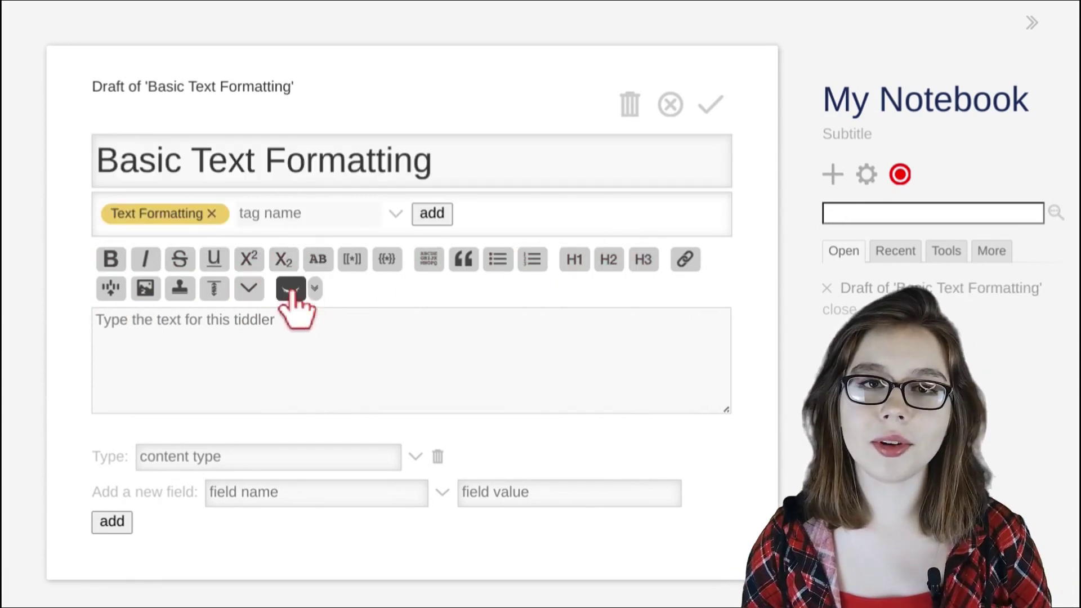
left_click(290, 288)
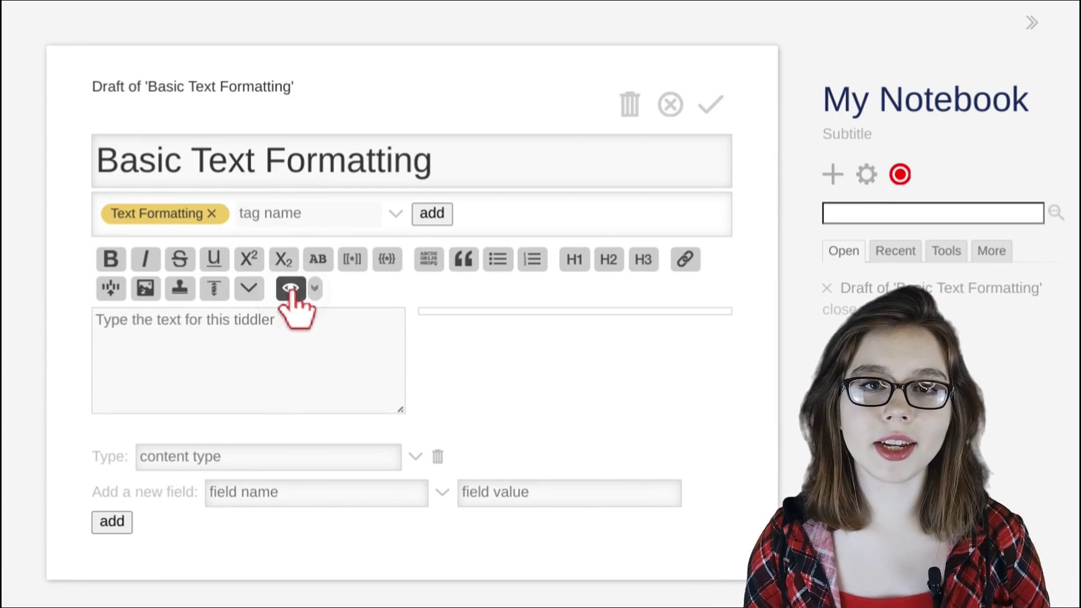
left_click(251, 326)
type("Regul")
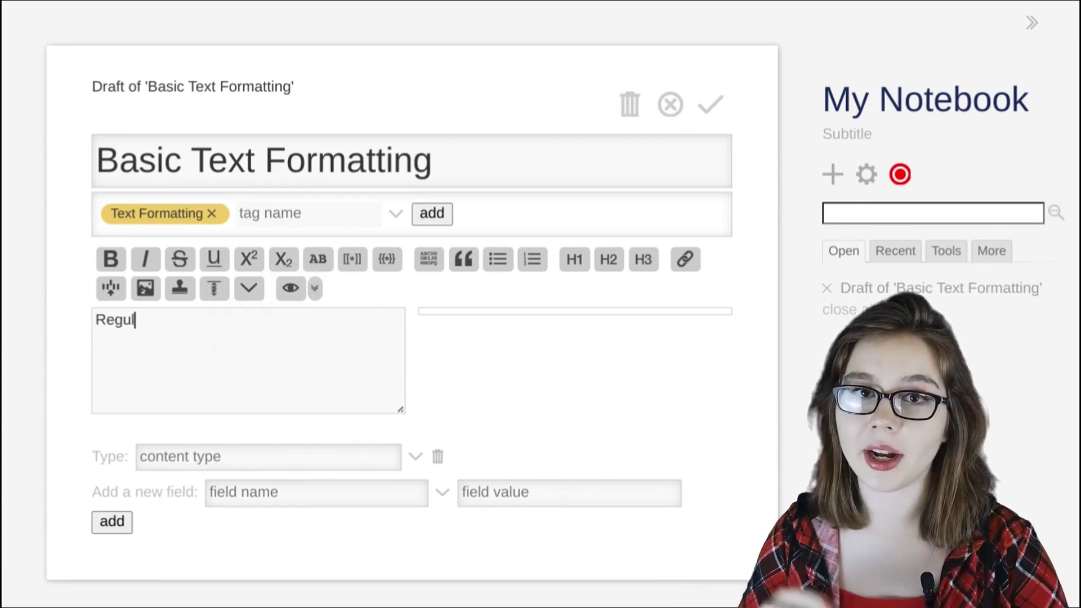
type("ar Text")
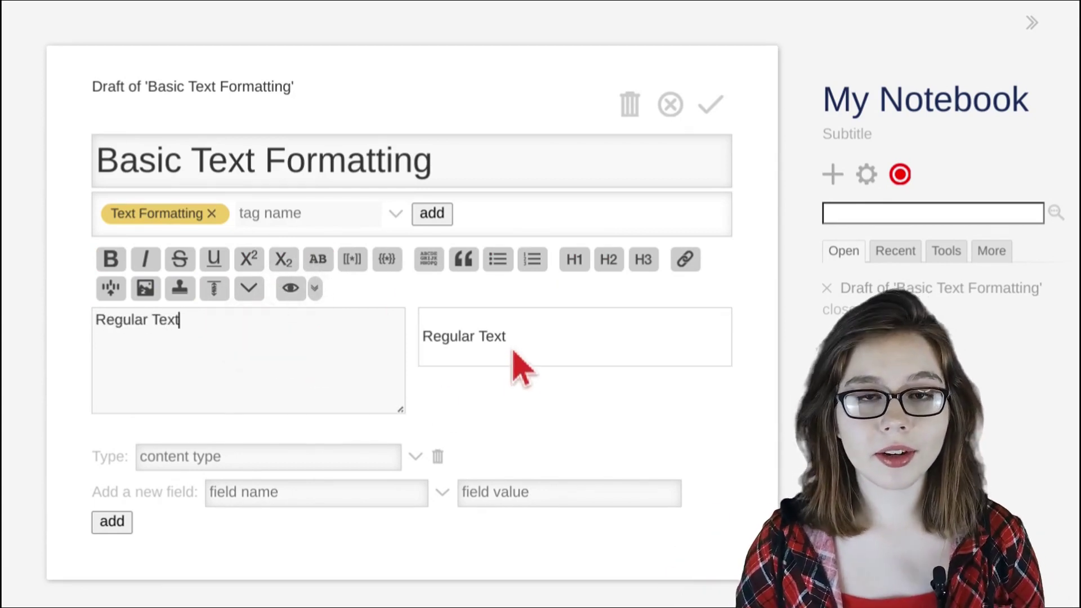
left_click_drag(509, 340, 422, 340)
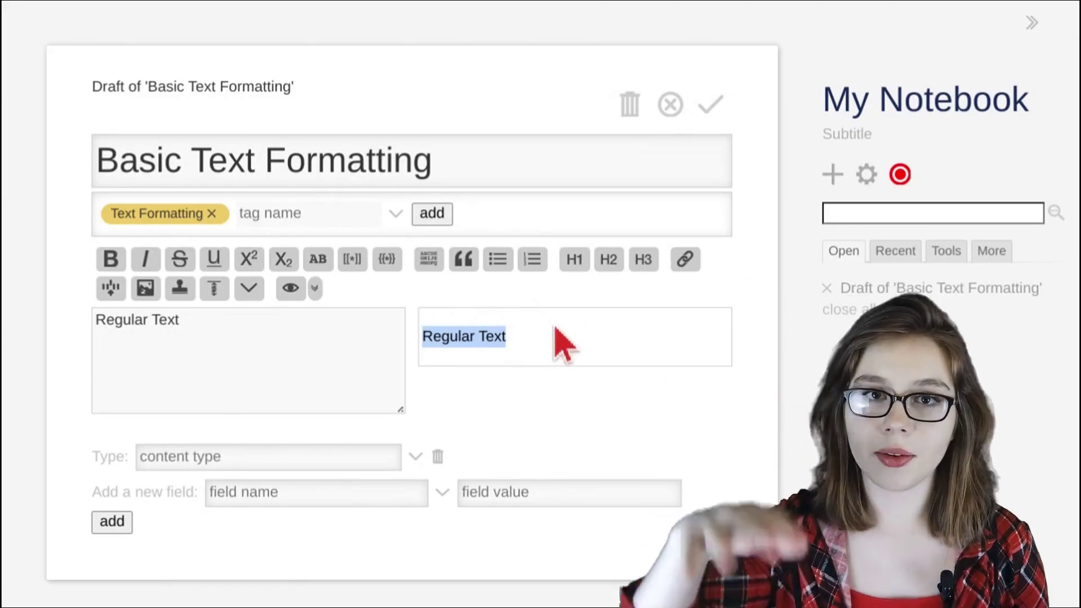
left_click(710, 102)
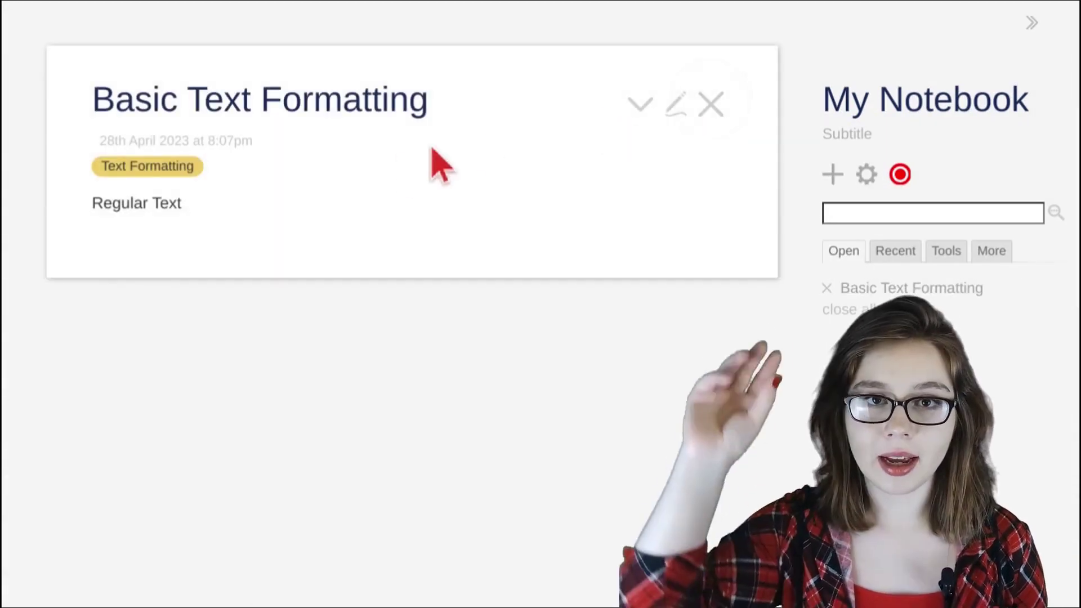
Reopen Basic Text Formatting for editing and insert bold markup on a new line after 'Regular Text'.
left_click_drag(181, 202, 93, 202)
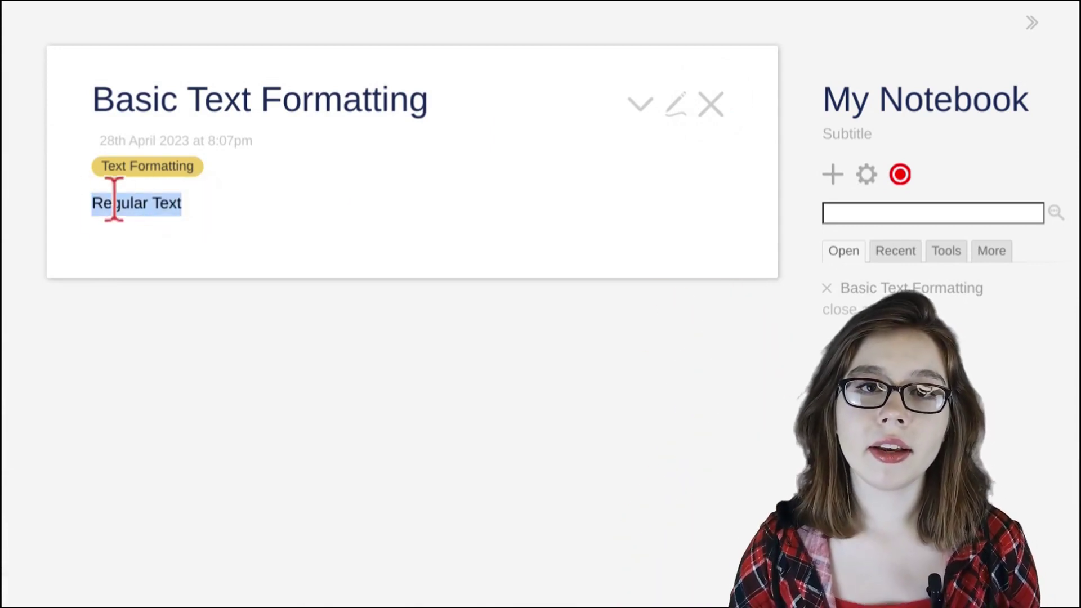
left_click(674, 104)
left_click(203, 348)
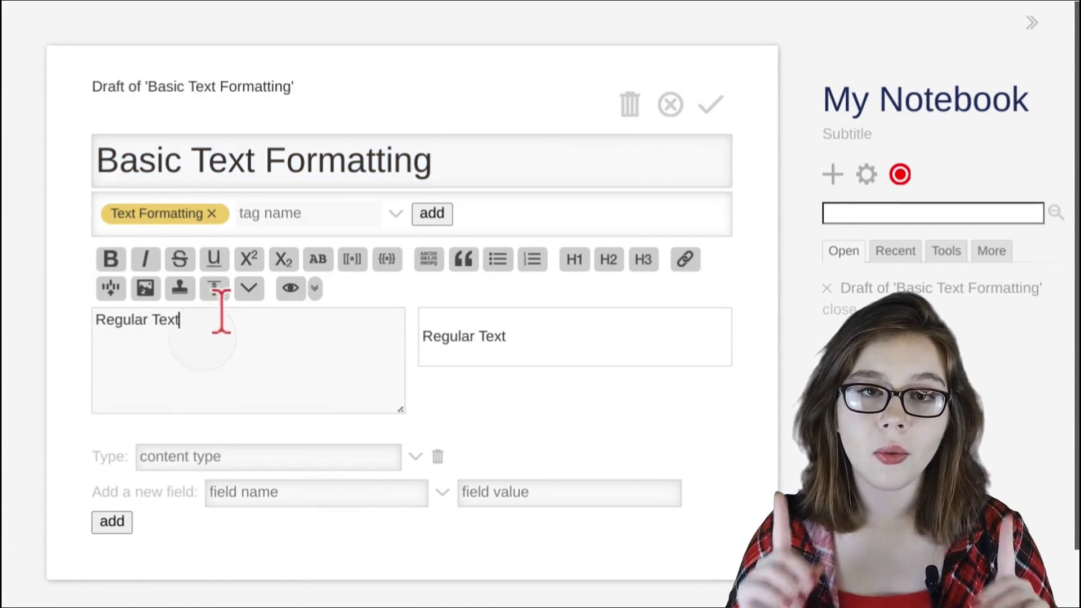
key("Return")
key("Return")
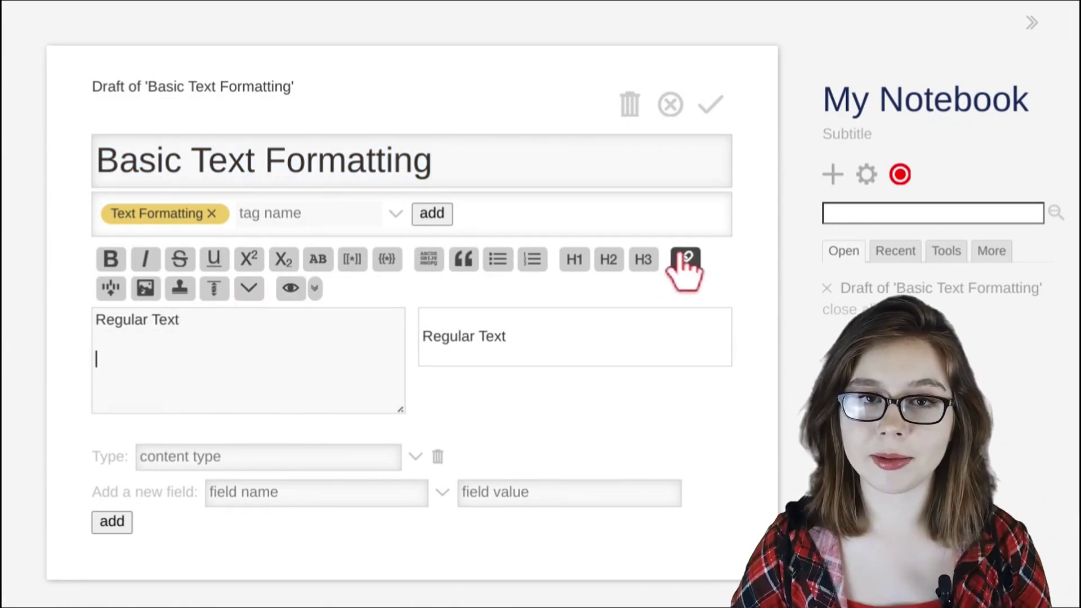
left_click(110, 260)
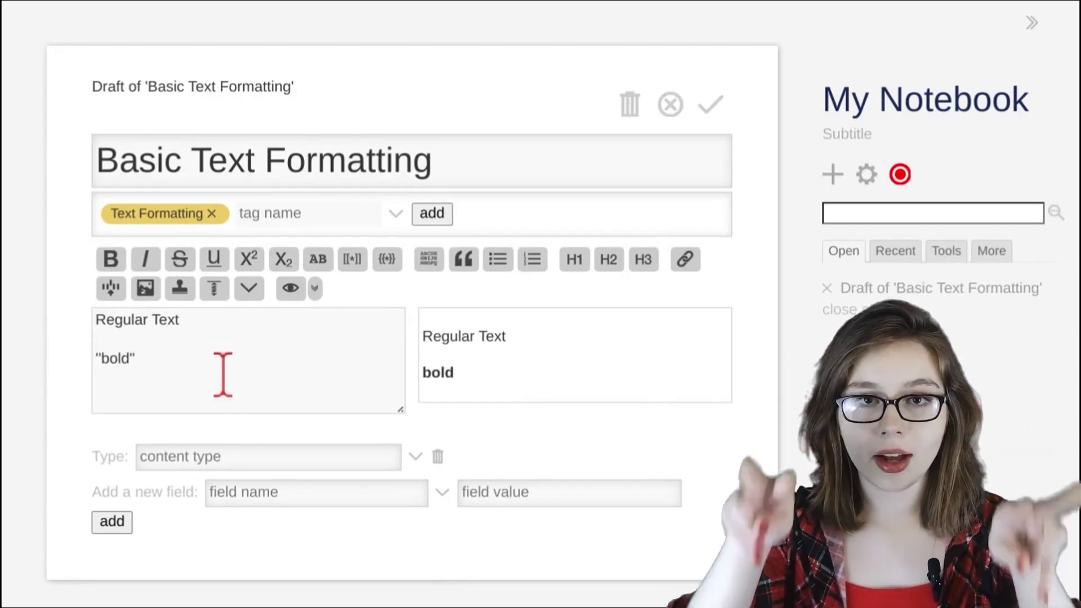
key("shift+Left")
key("shift+Left")
key("shift+Left")
key("shift+Left")
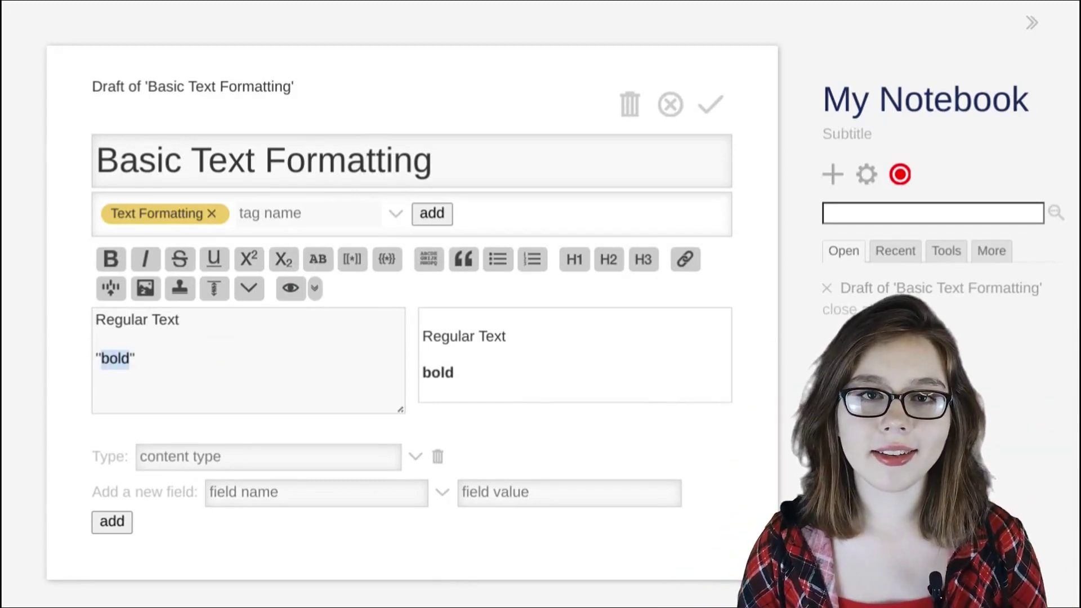
left_click_drag(463, 385, 425, 378)
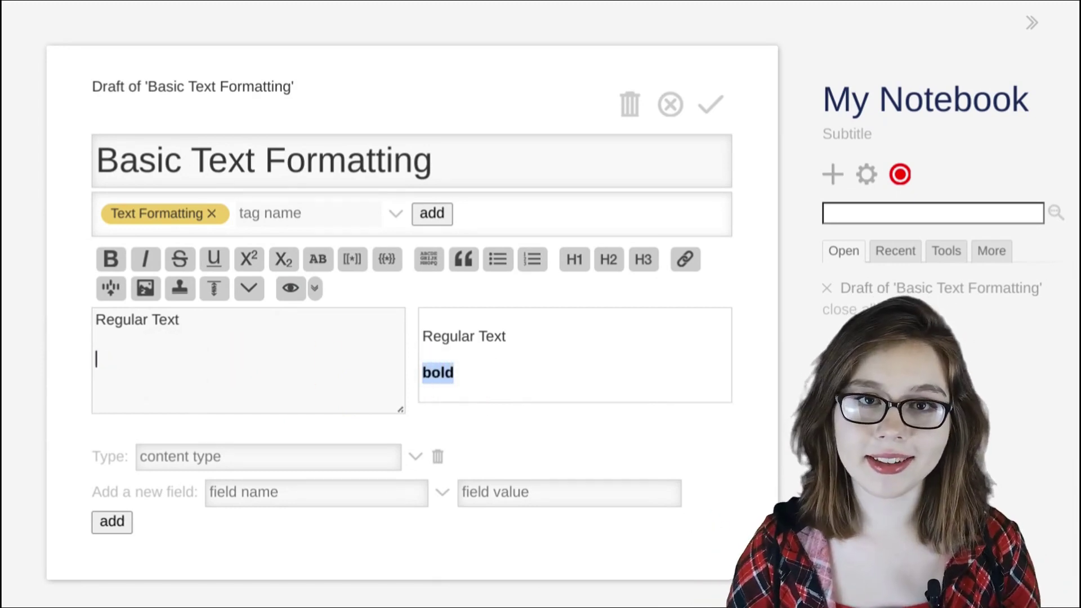
Type the word 'bold' inside the '' markers so it renders bold in the preview.
type("bold")
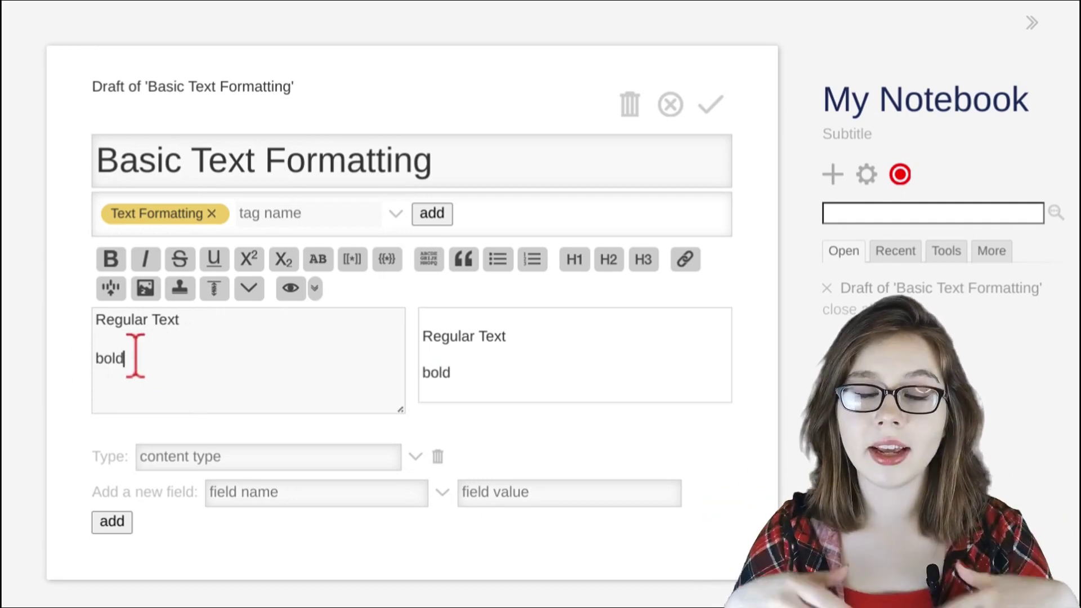
left_click_drag(132, 357, 99, 356)
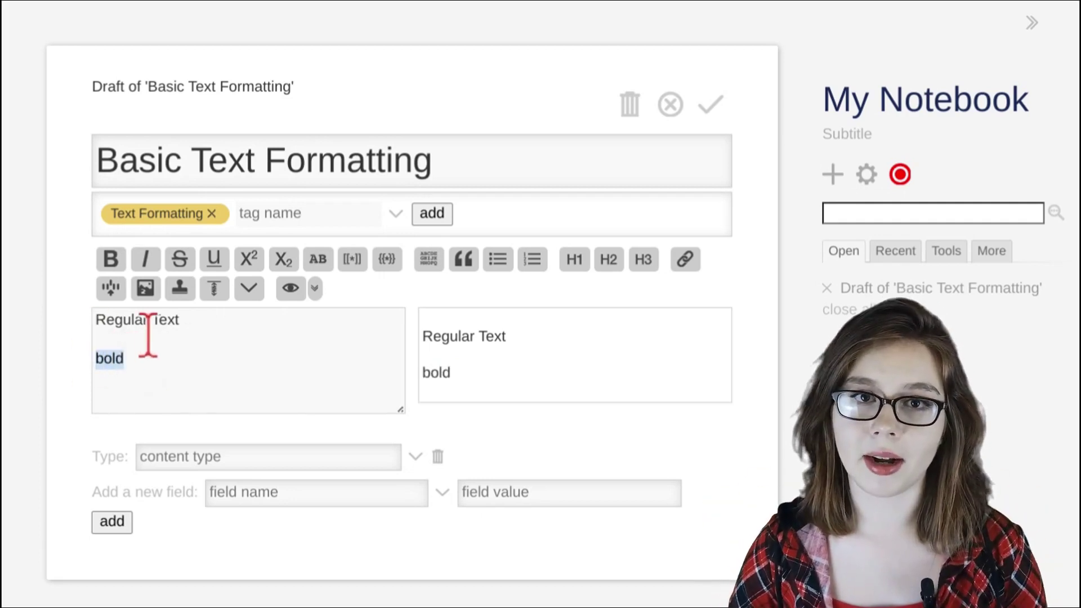
left_click(111, 259)
left_click(251, 366)
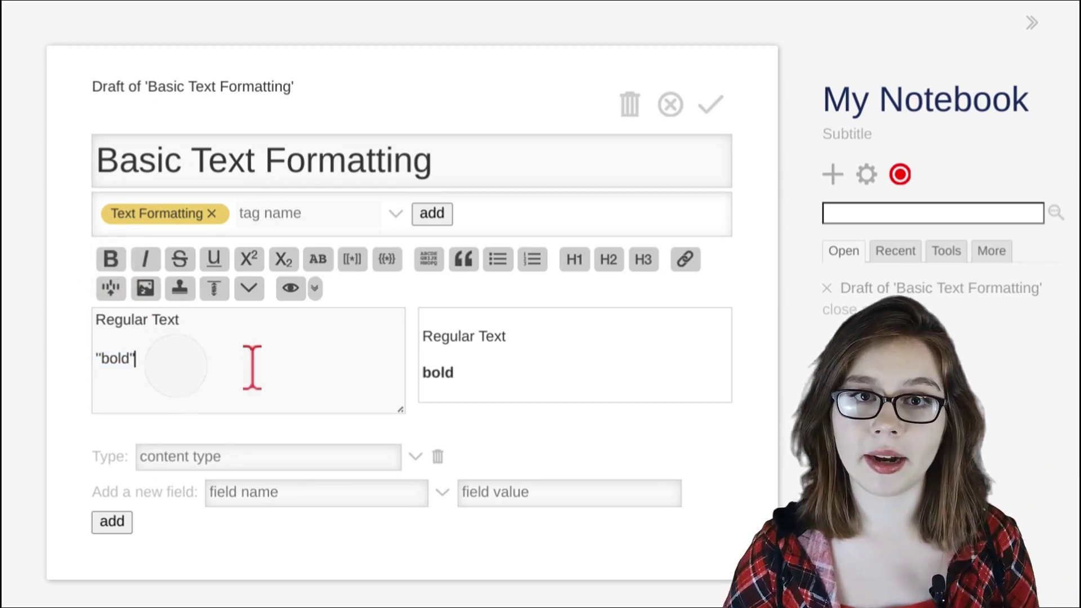
left_click_drag(453, 373, 427, 372)
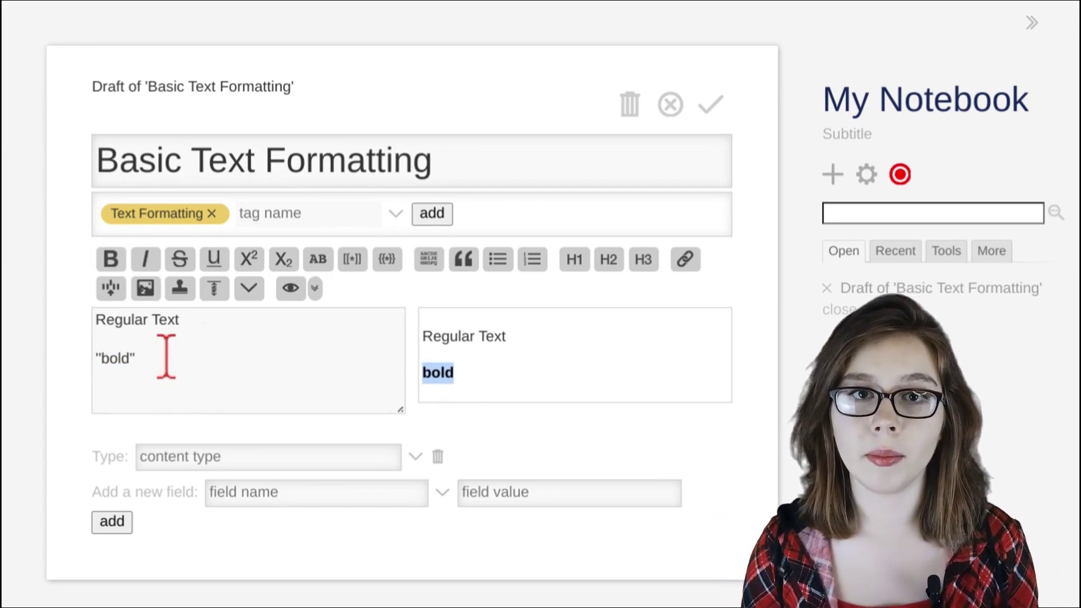
left_click_drag(147, 359, 85, 356)
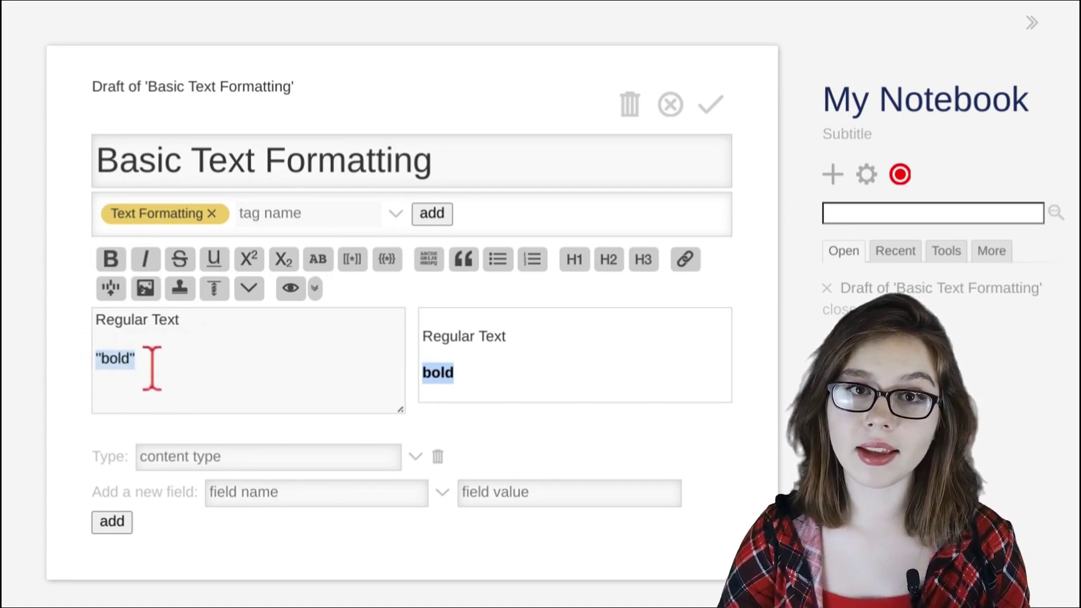
type("b")
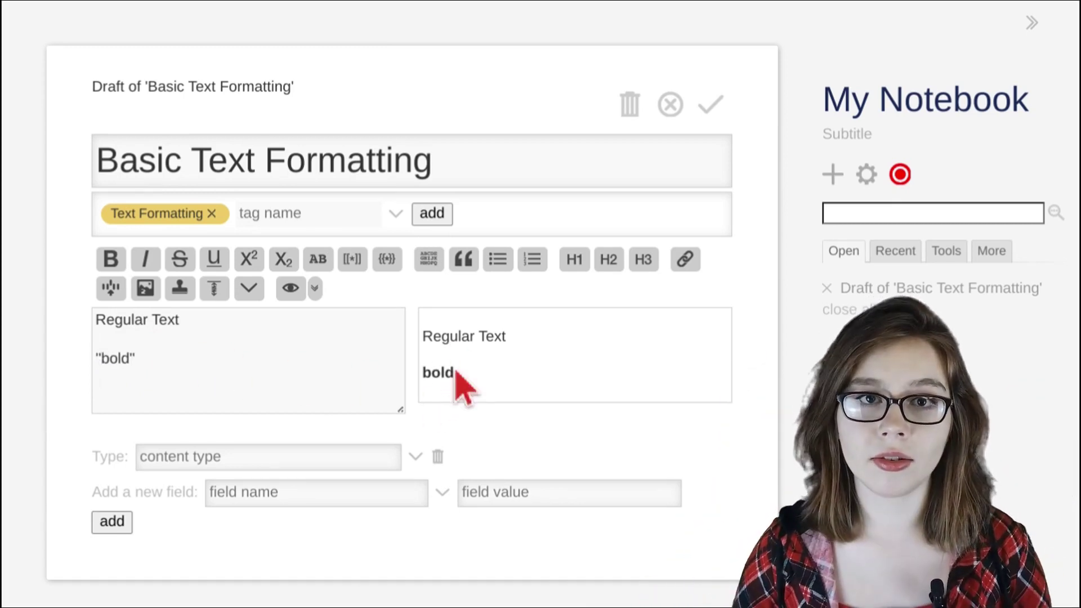
left_click_drag(454, 373, 424, 376)
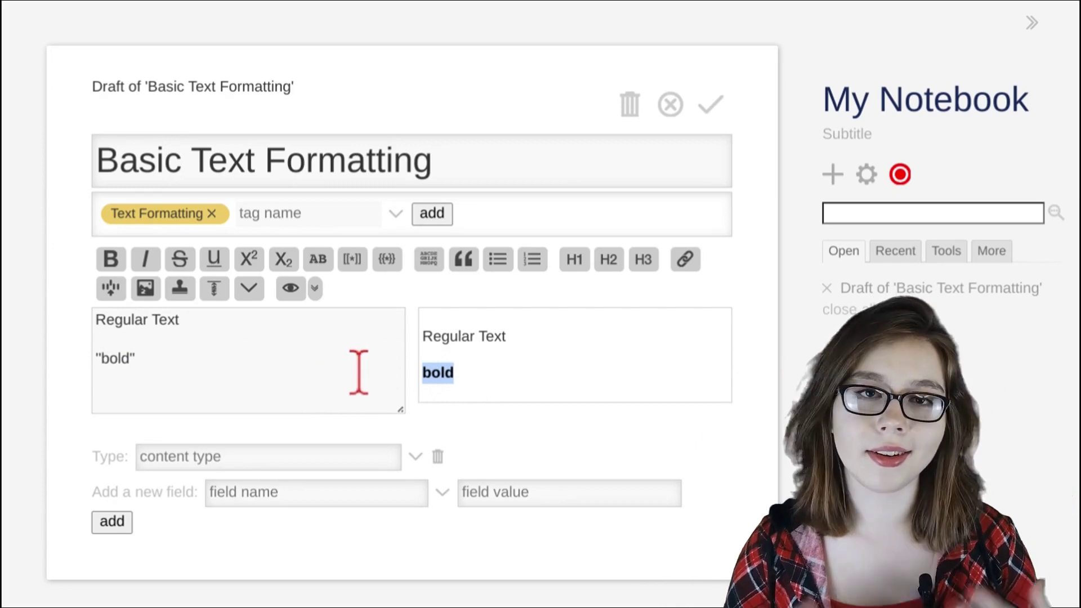
Add 'italic' and 'strikethrough' example lines using the italic and strikethrough toolbar buttons.
left_click(291, 369)
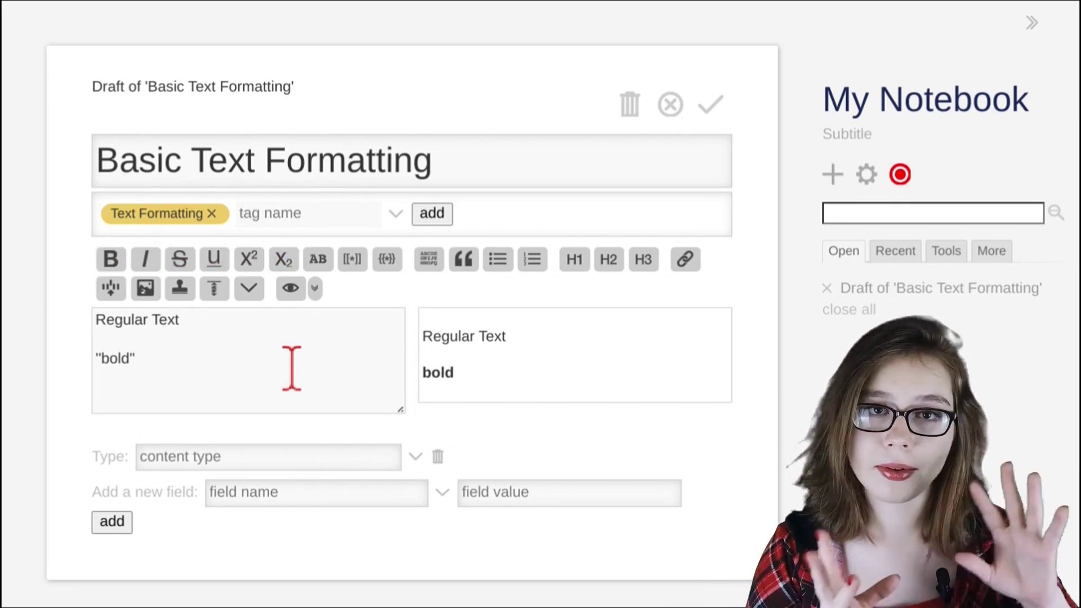
left_click(146, 260)
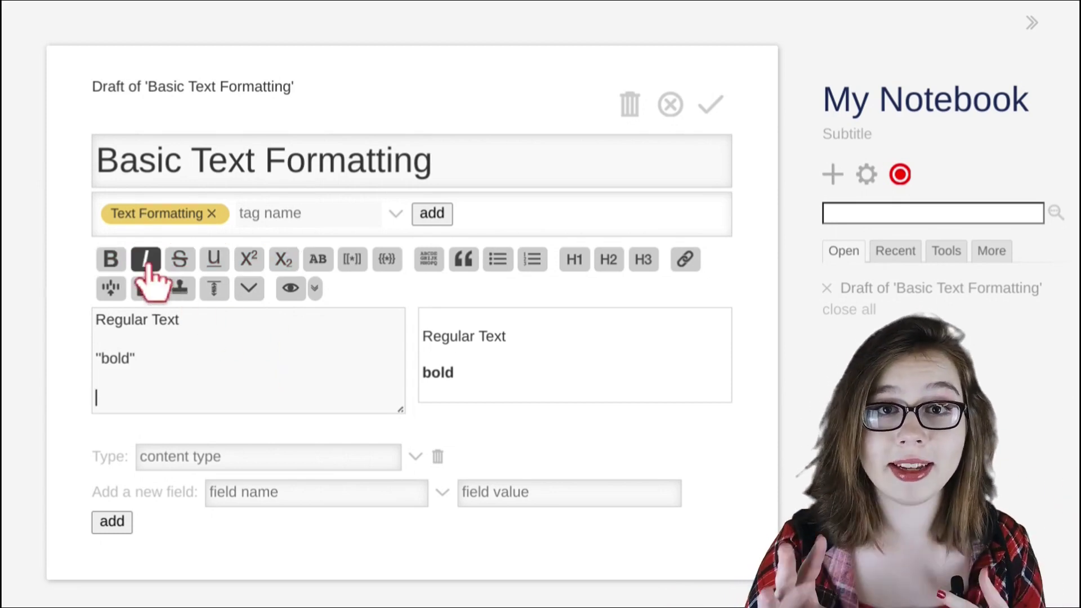
type("italic//")
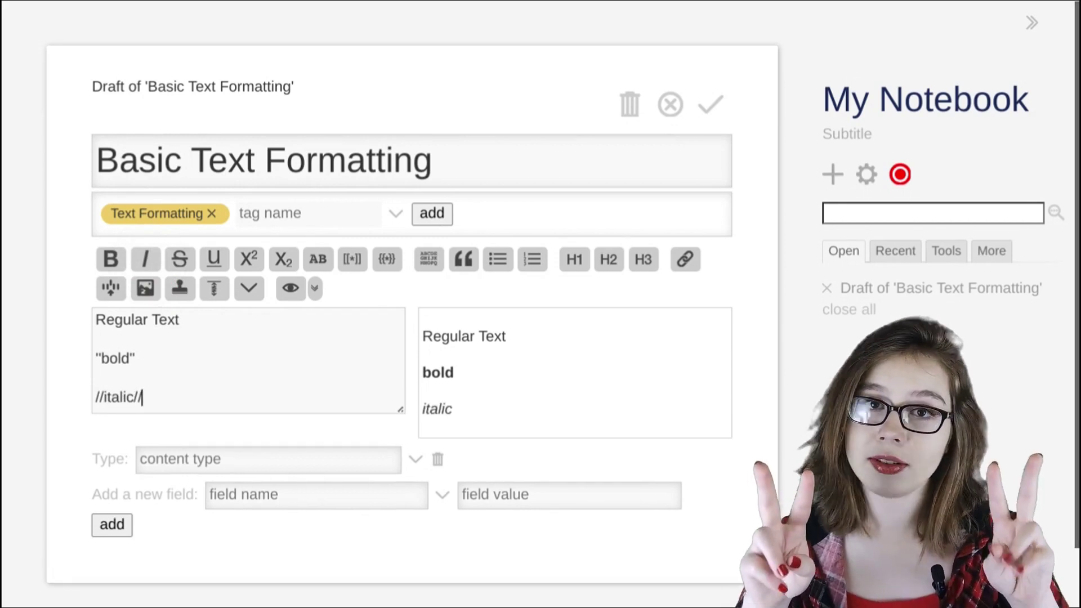
key("End")
key("Return")
key("Return")
left_click(180, 260)
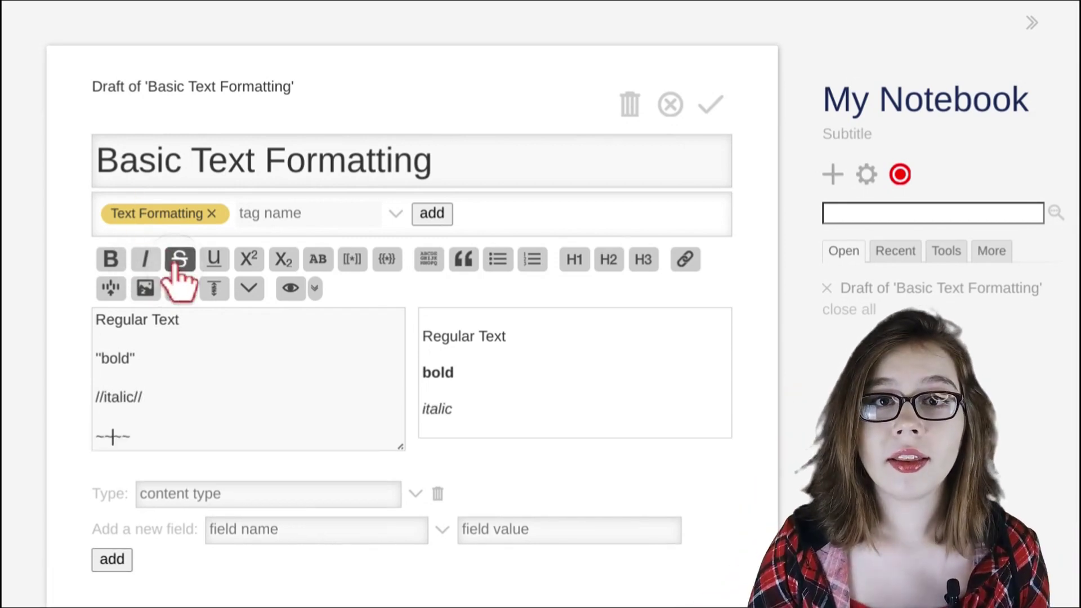
type("str")
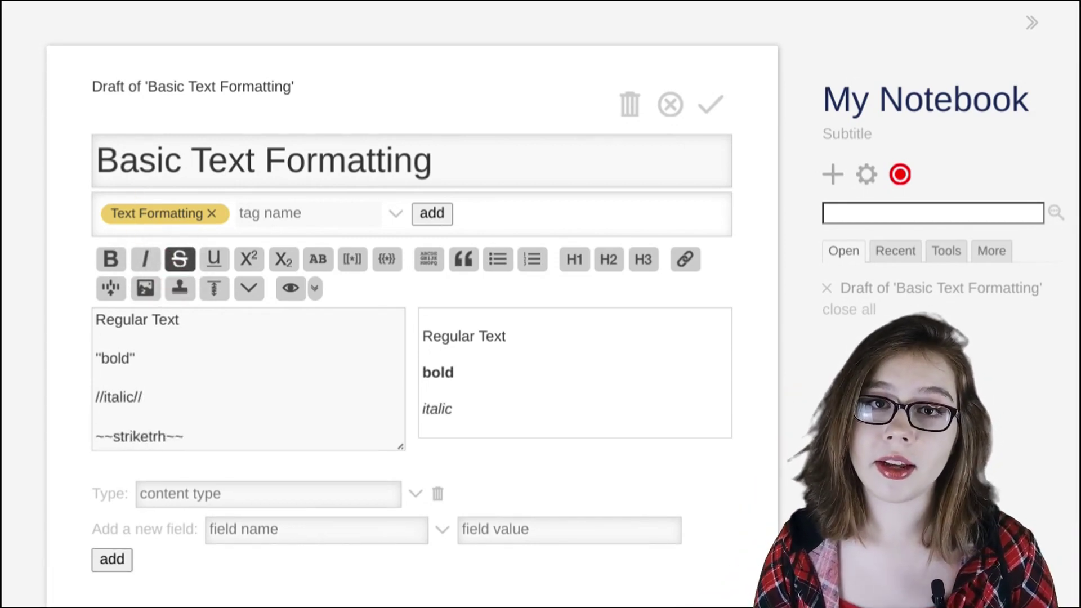
type("ikethrough")
key("End")
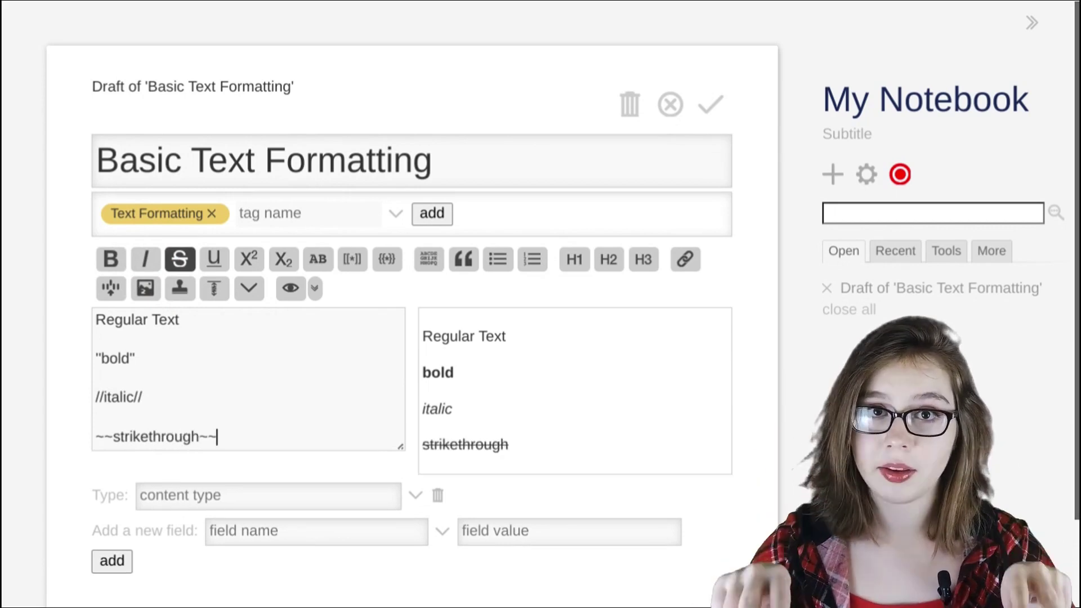
key("Return")
key("Return")
Add 'underline', 'superscript' and 'subscript' example lines, each on its own line.
left_click(248, 288)
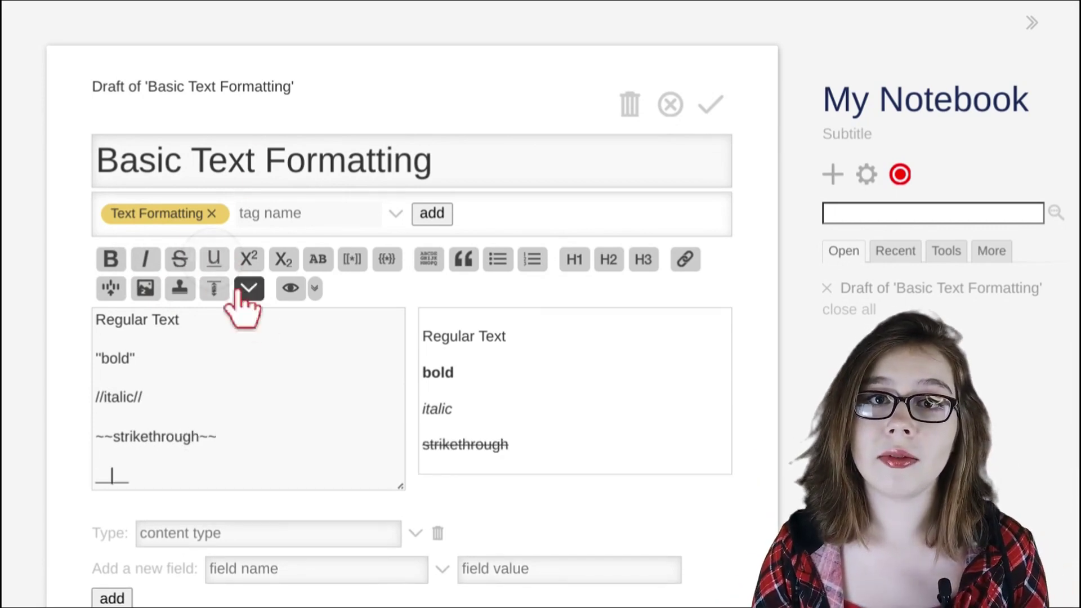
type("underline")
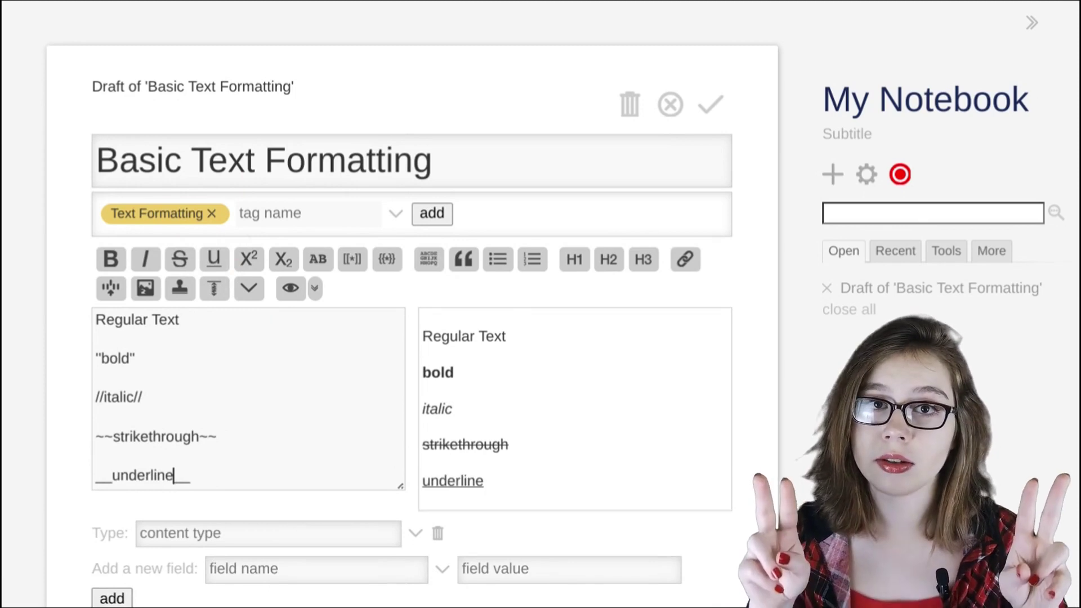
key("Return")
key("Return")
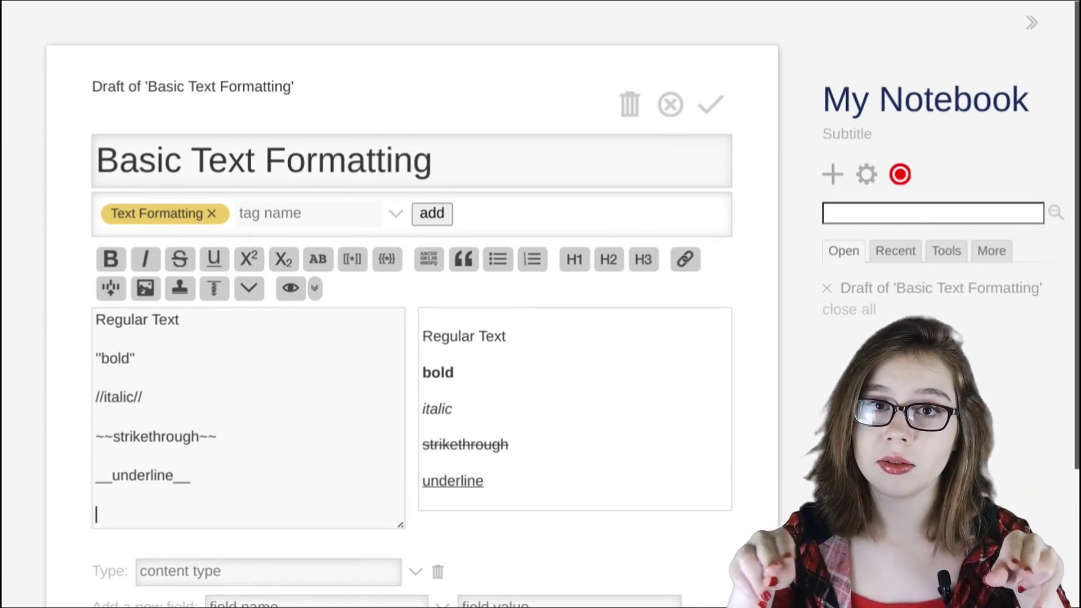
left_click(251, 258)
type("s")
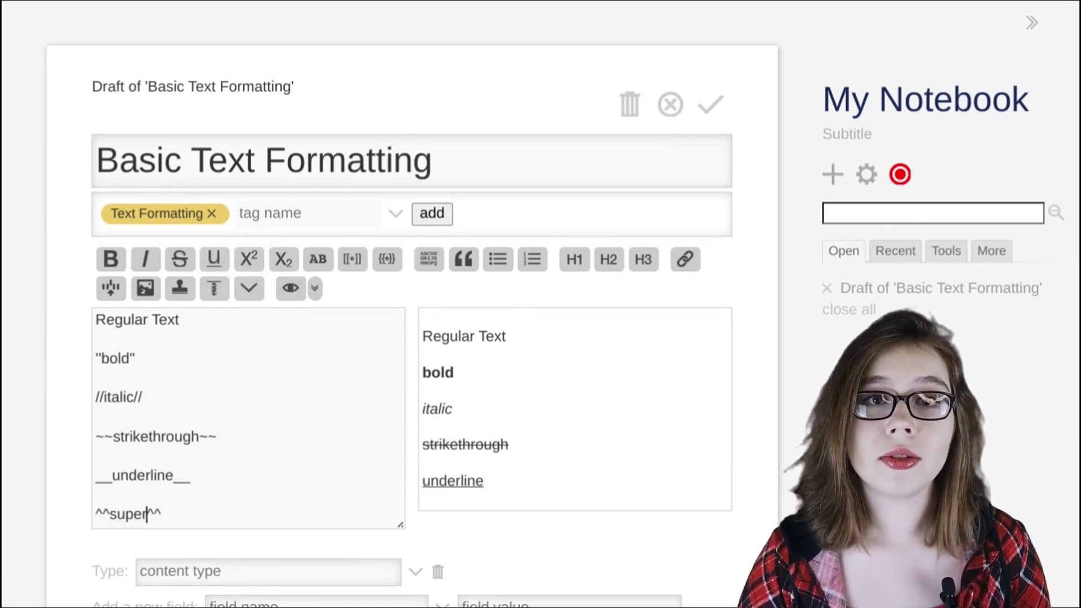
type("uperscript")
key("End")
key("Return")
key("Return")
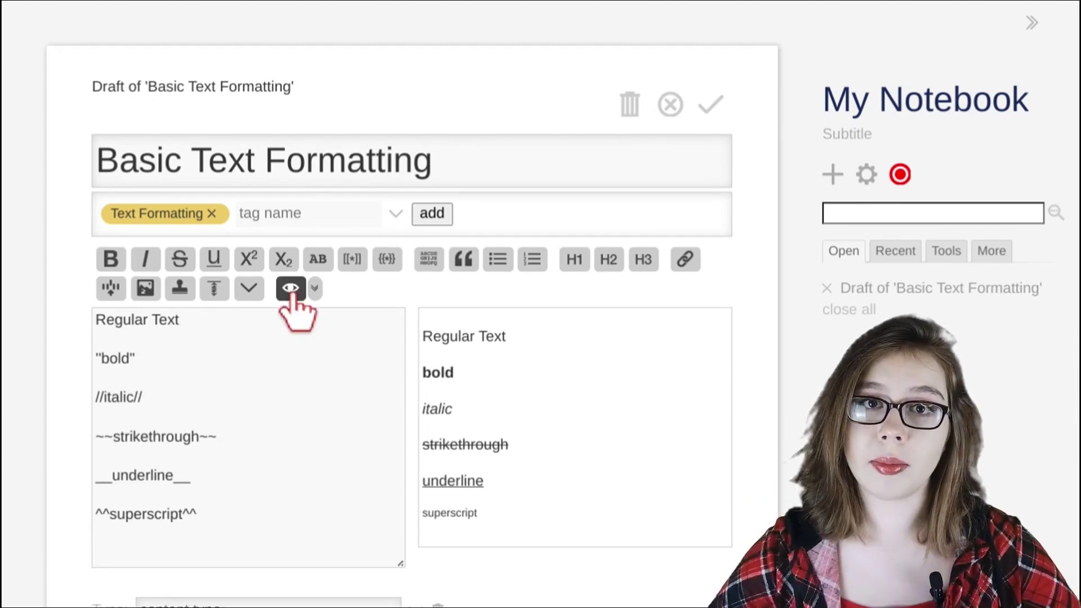
left_click(281, 260)
type("subscript,,")
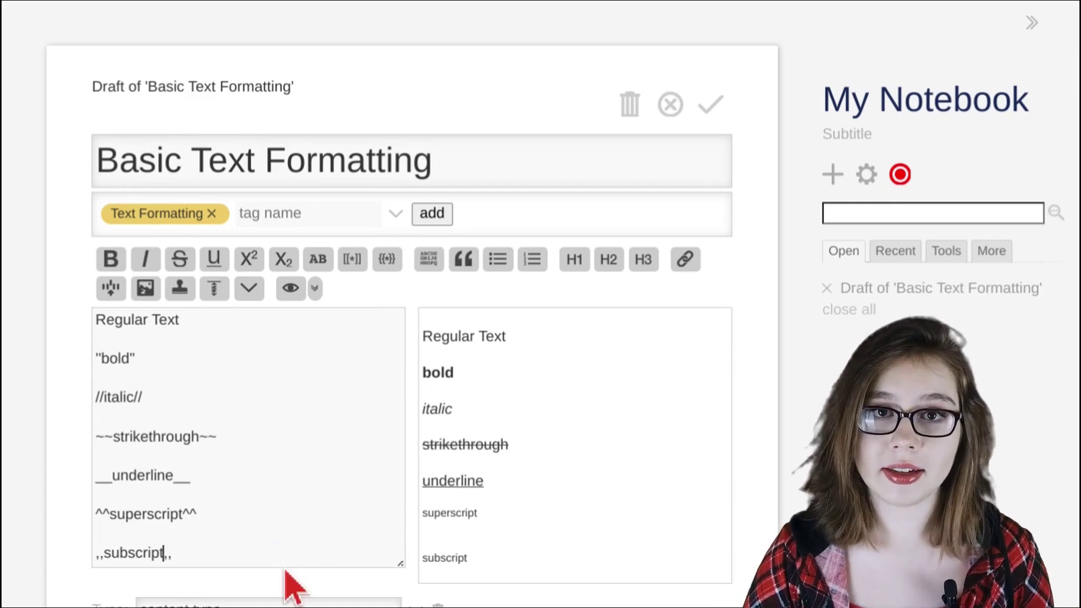
Add '* Regular bullet point' with a nested '** Sub regular bullet point' below the subscript line.
scroll(284, 572, "down", 2)
left_click(338, 556)
key("Return")
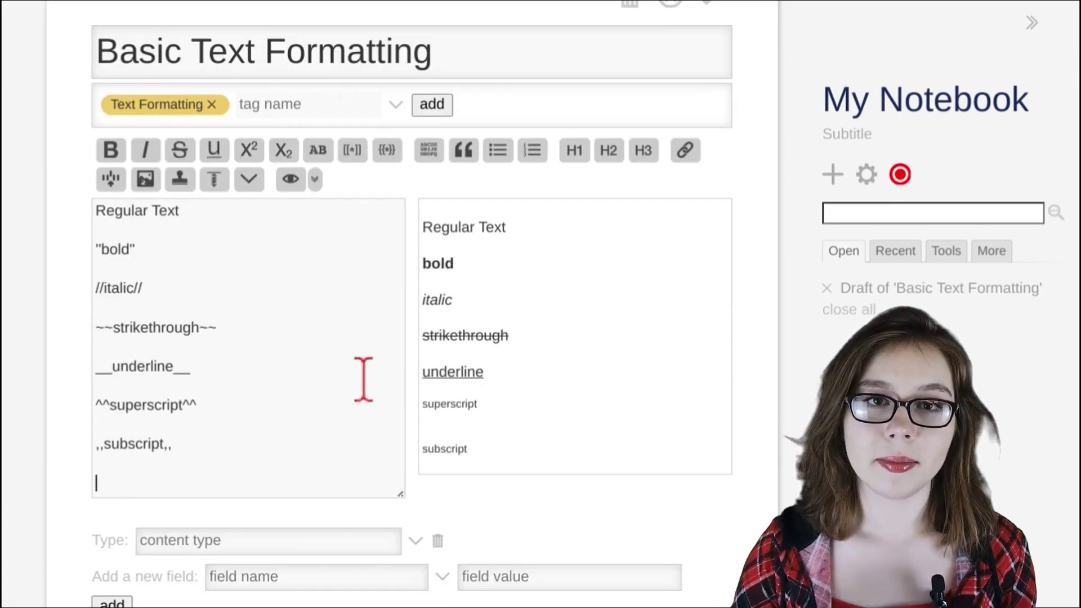
left_click(496, 154)
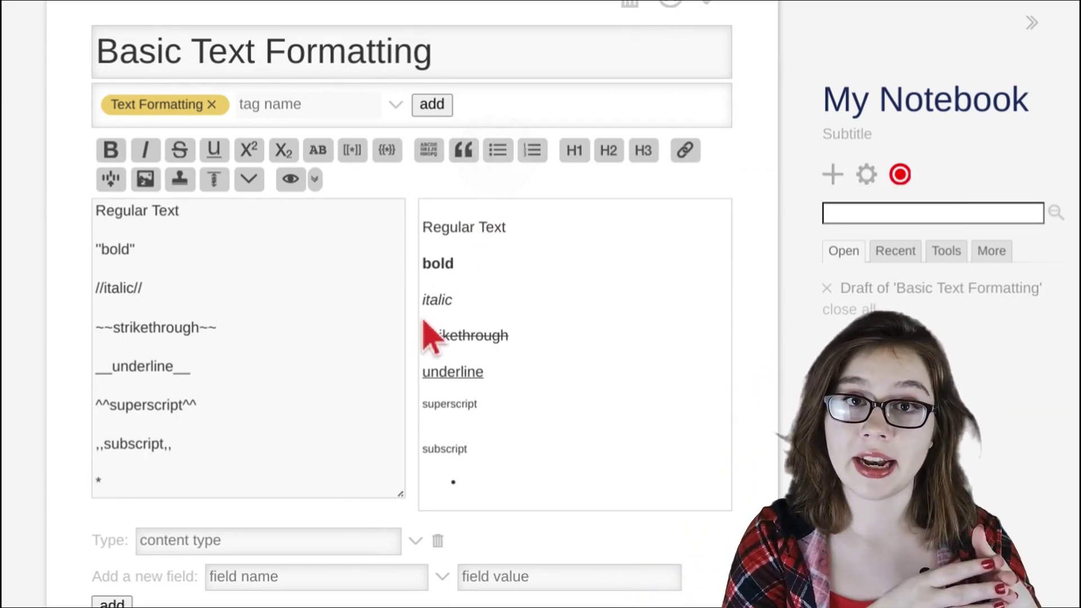
type("Regu")
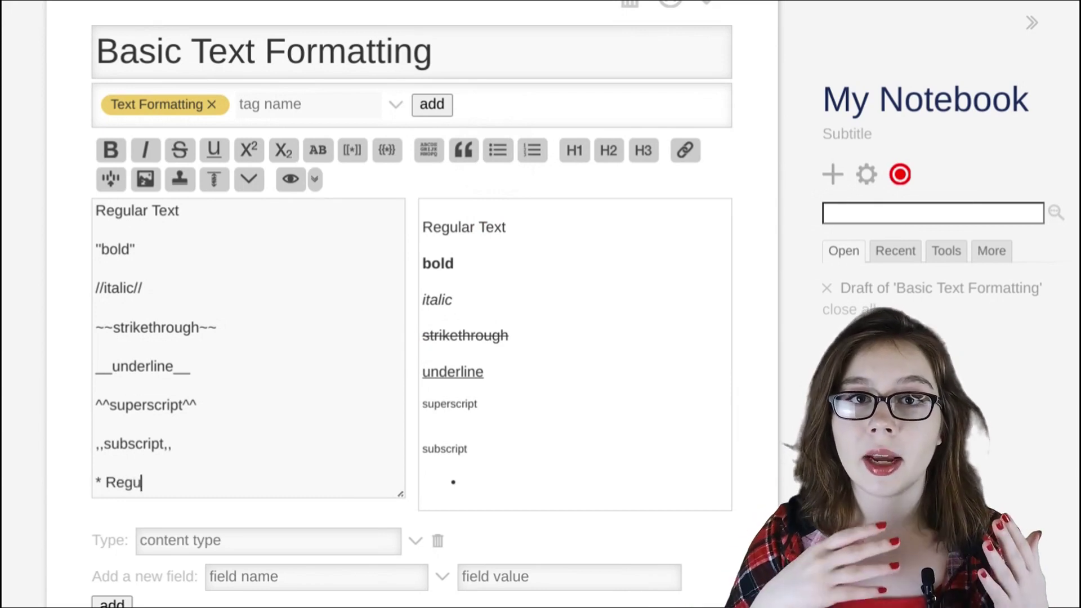
type("lar bullet point")
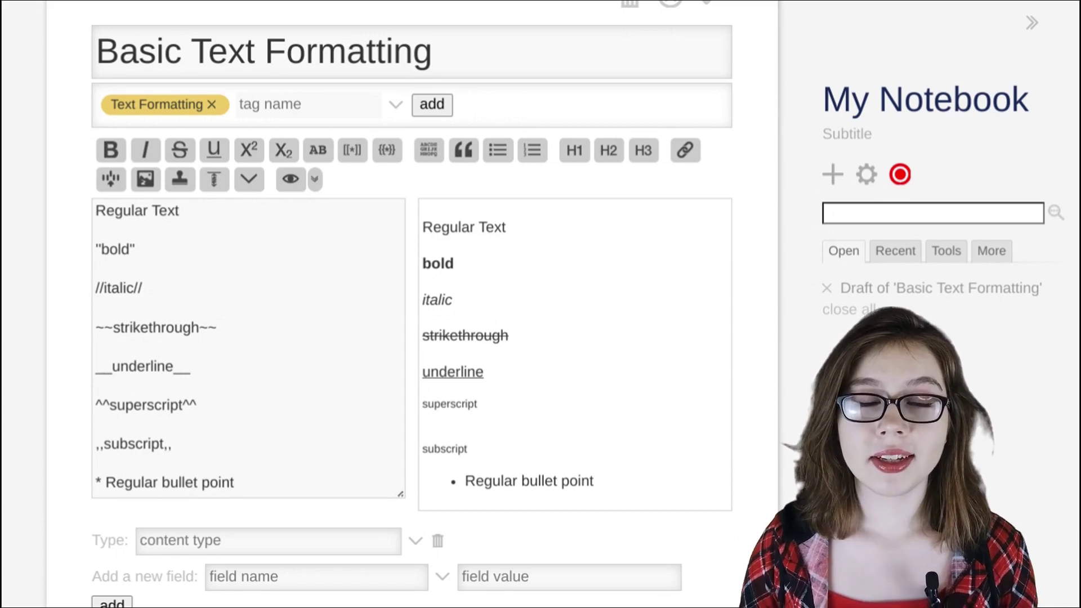
key("Return")
type("*")
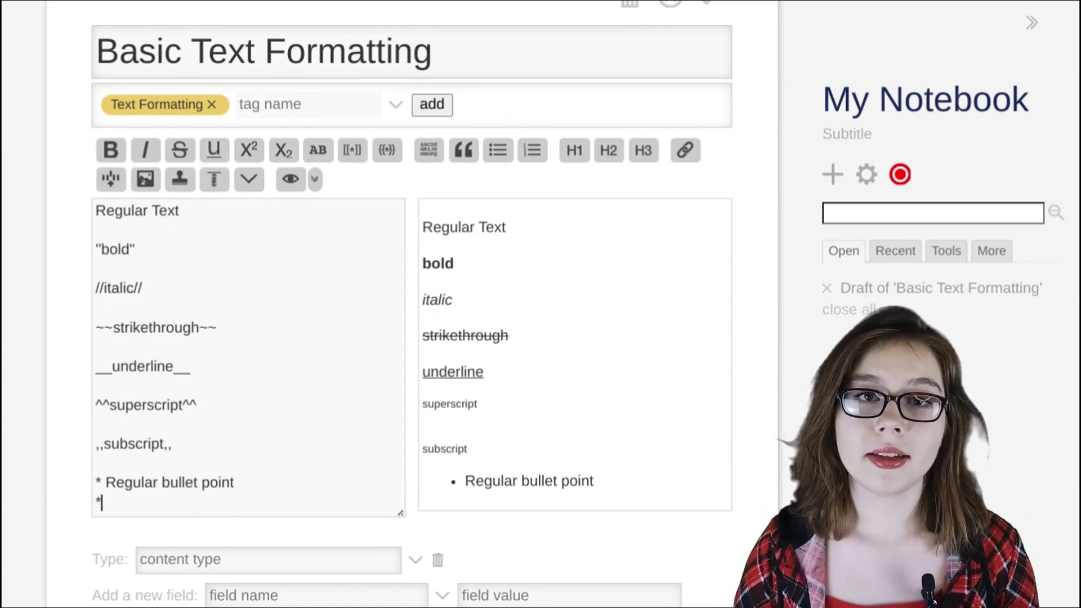
type("*")
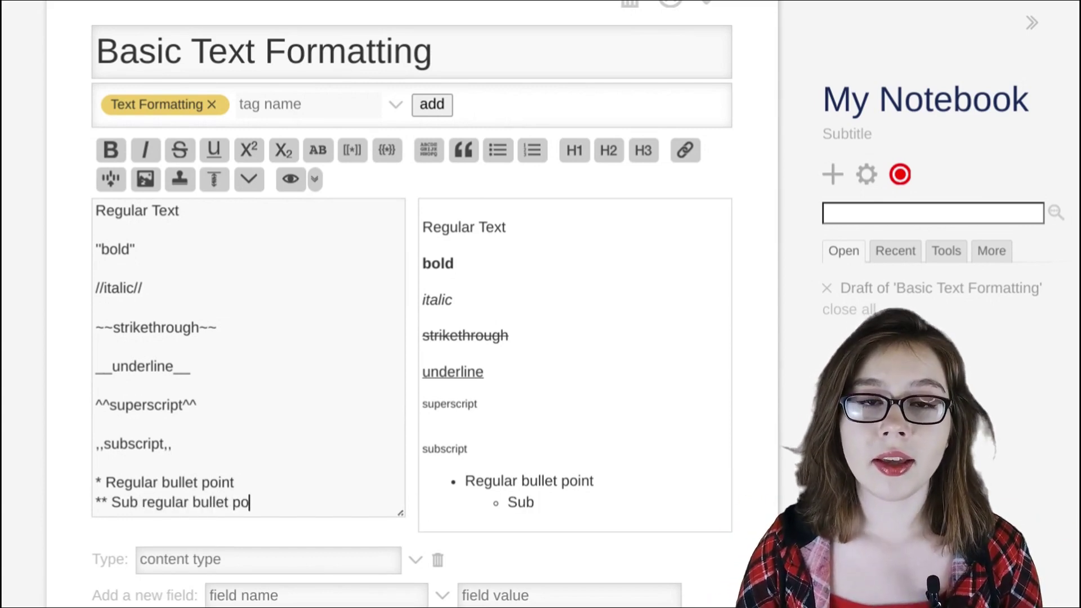
key("Return")
key("Return")
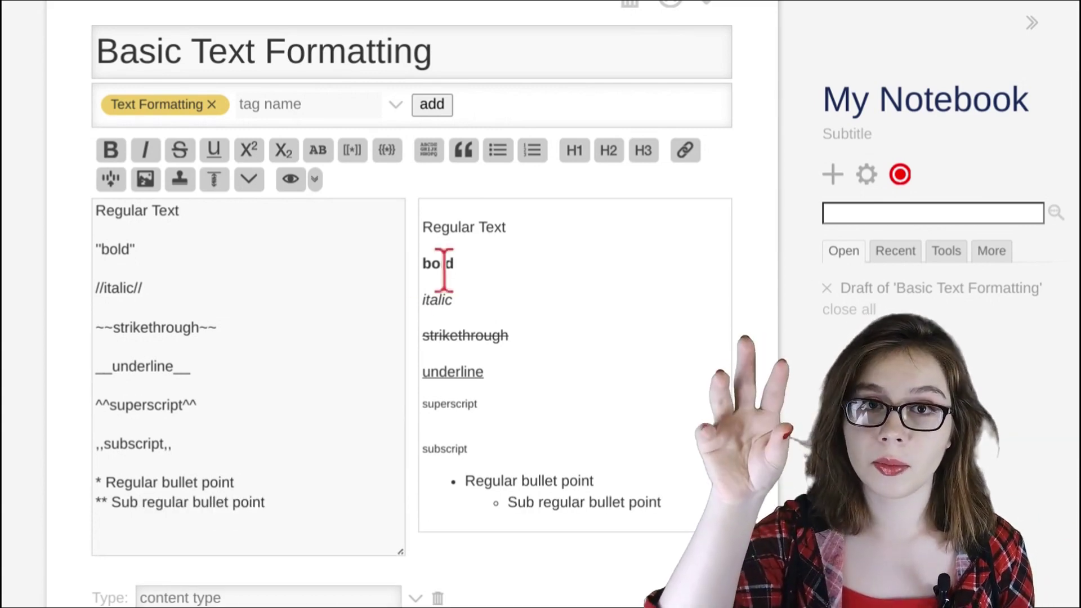
Add '# Numbered bullet point' followed by a nested '## Sub numbered bullet point'.
left_click(531, 158)
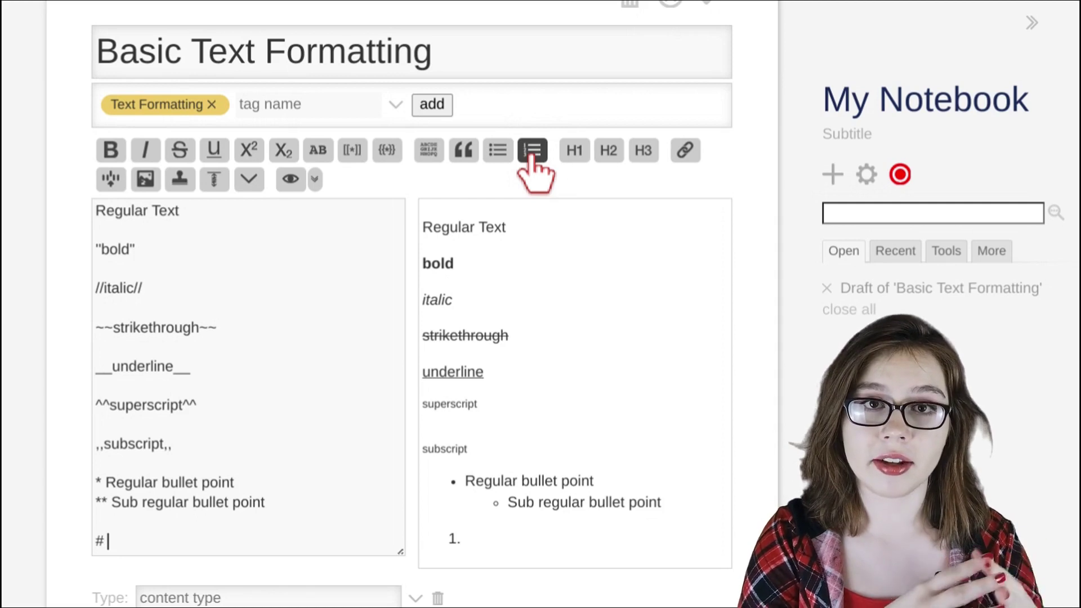
type("Numbered bulle")
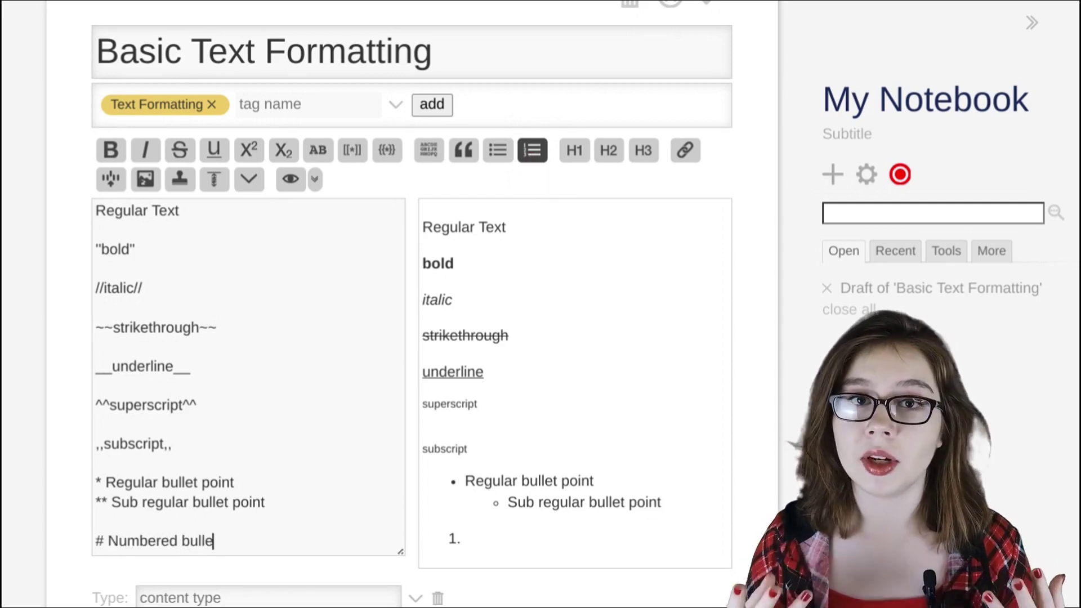
type("t point")
key("Return")
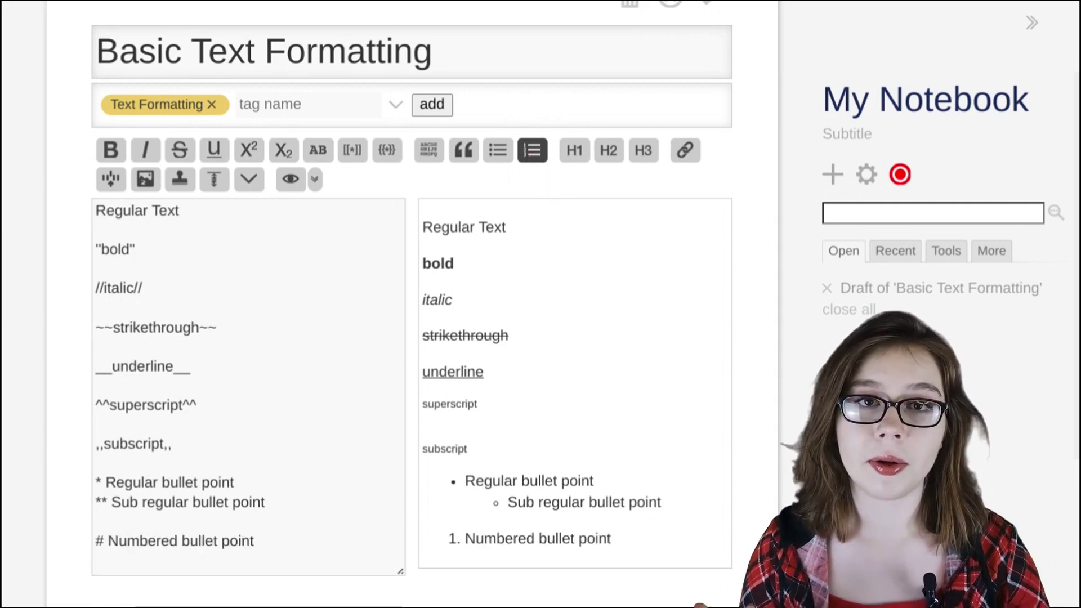
type("## ")
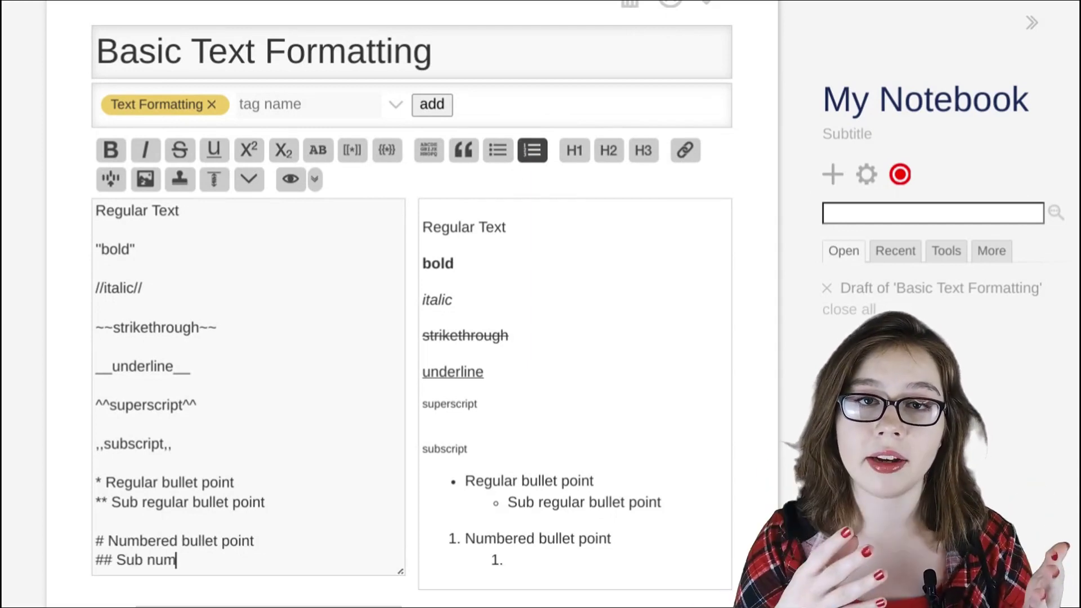
type("Sub numbered bullet po")
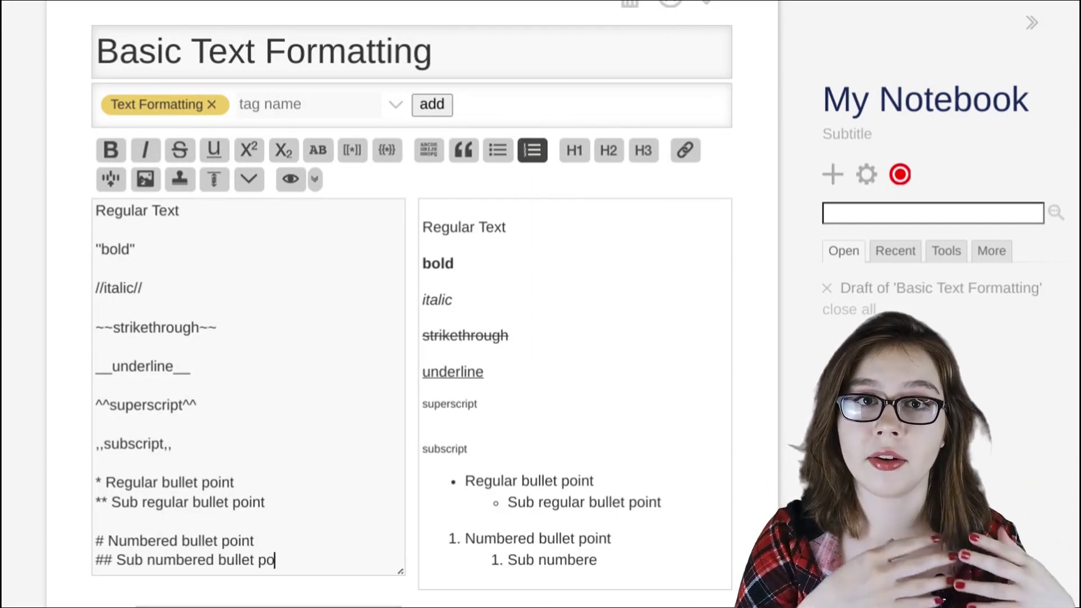
type("int")
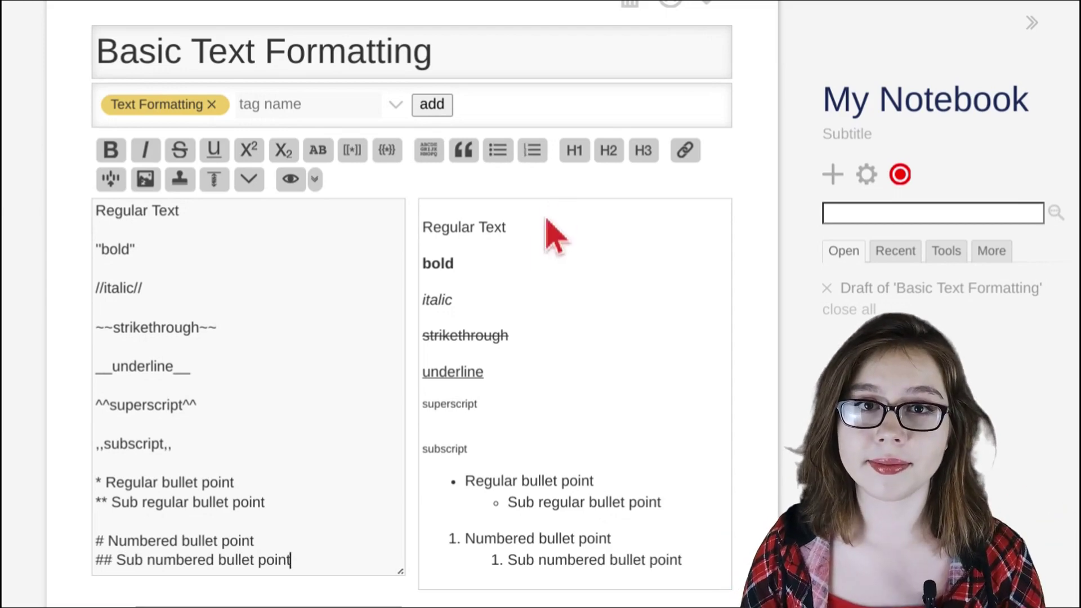
scroll(354, 531, "down", 5)
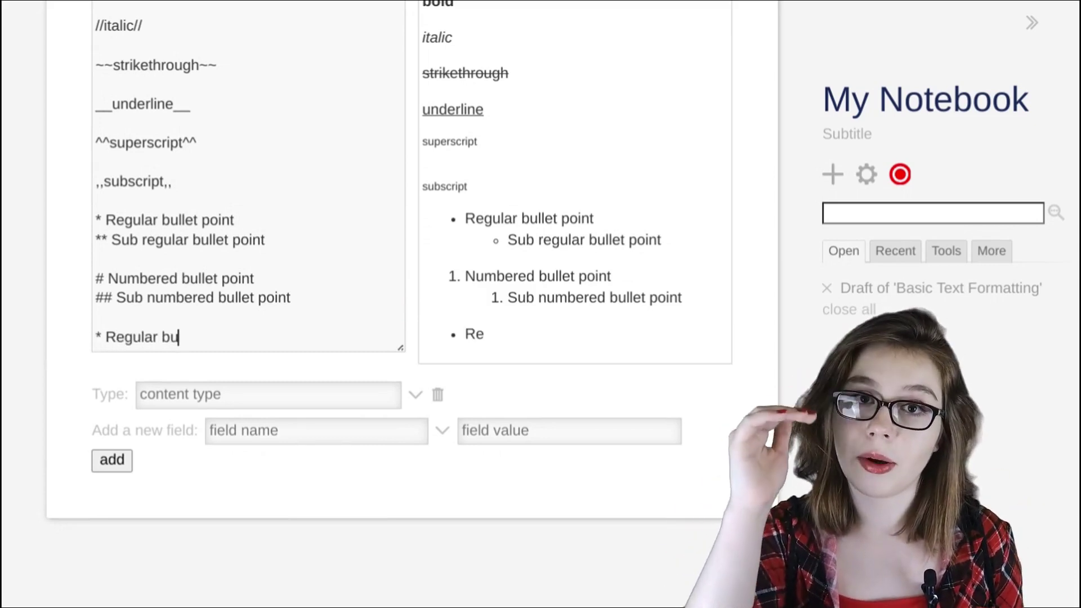
Type the mixed list lines '* Regular bullet point', '*# Sub numbered bullet point' and '*#* Regular sub bullet point'.
type("nt")
key("Return")
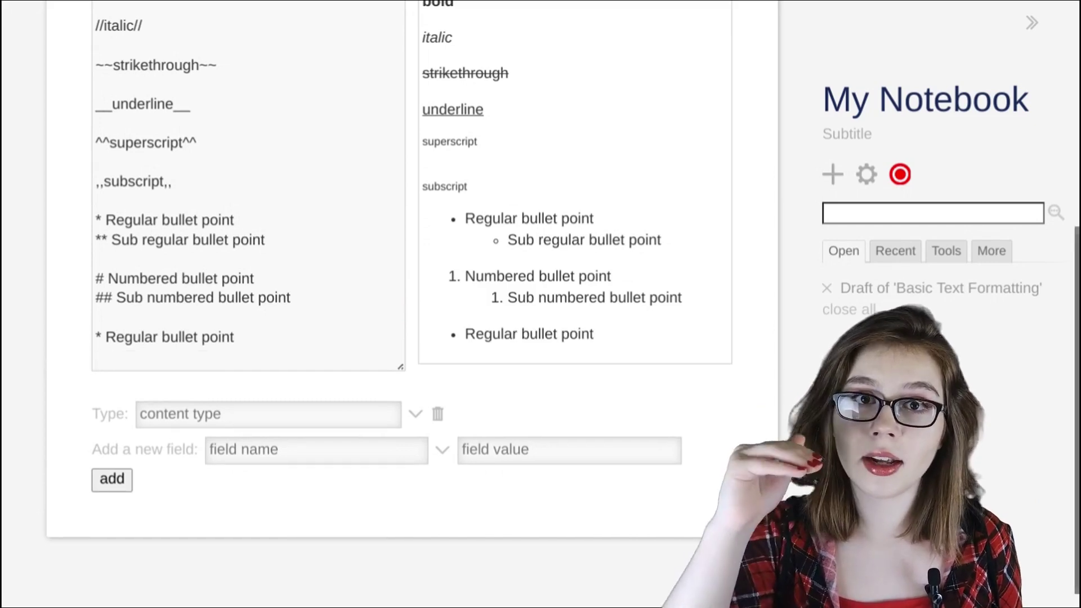
type("*")
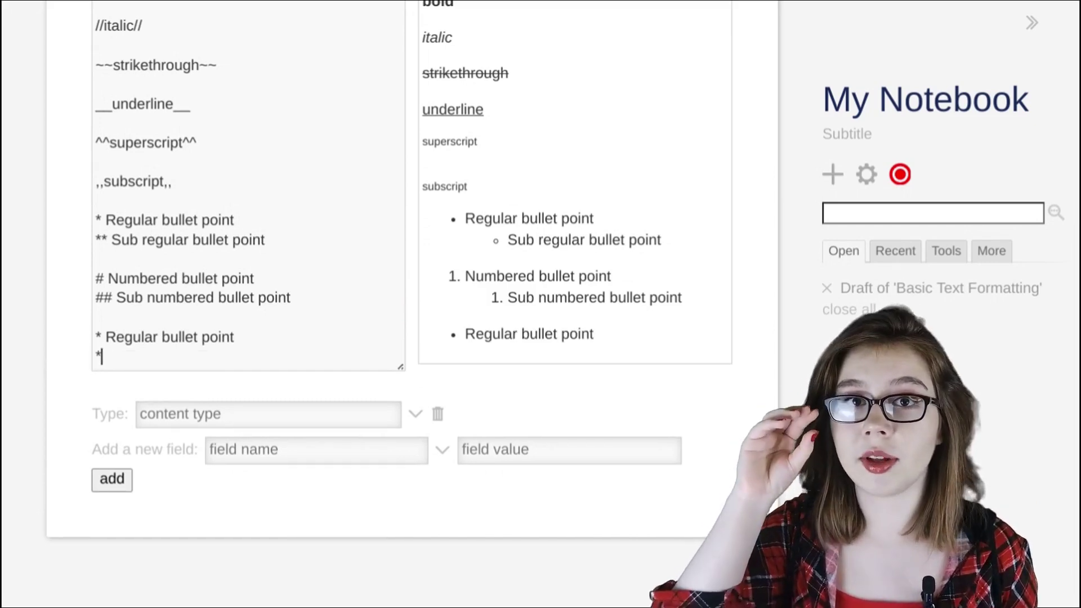
type("# Sub numbered bullet point")
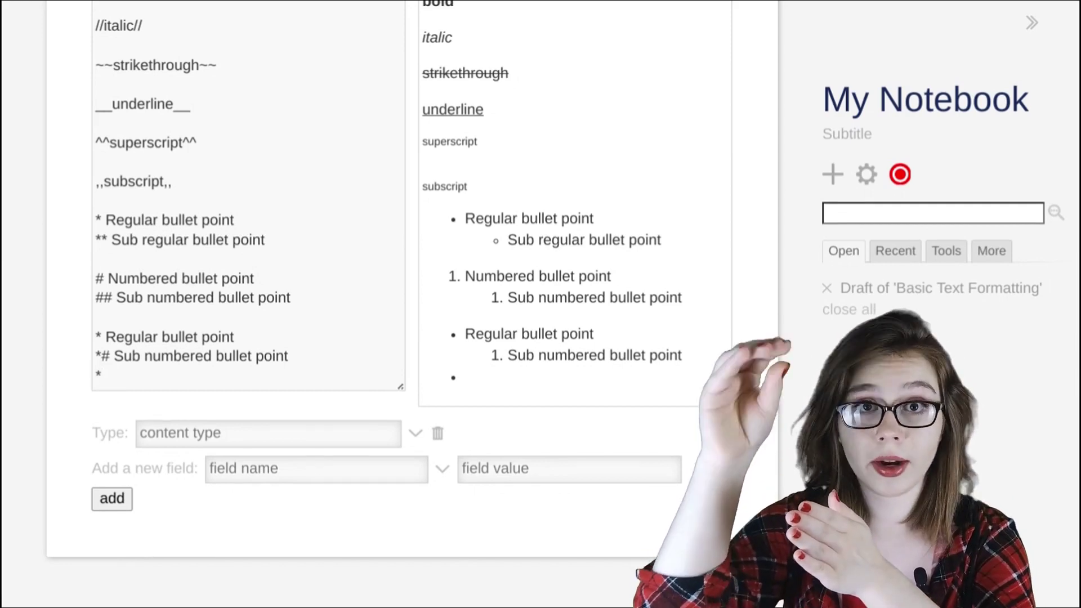
type("#")
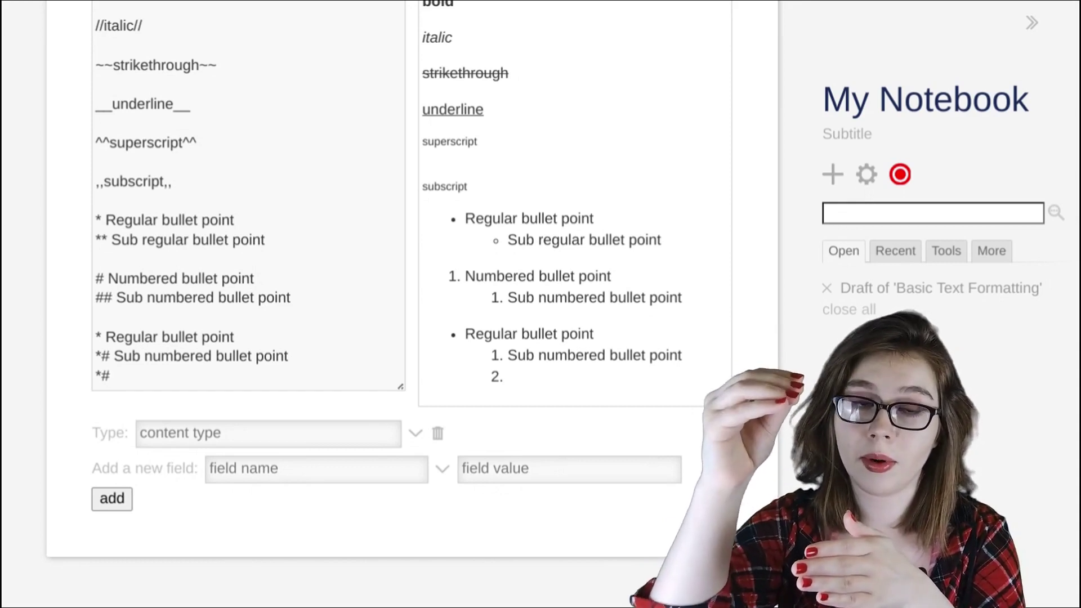
type("*")
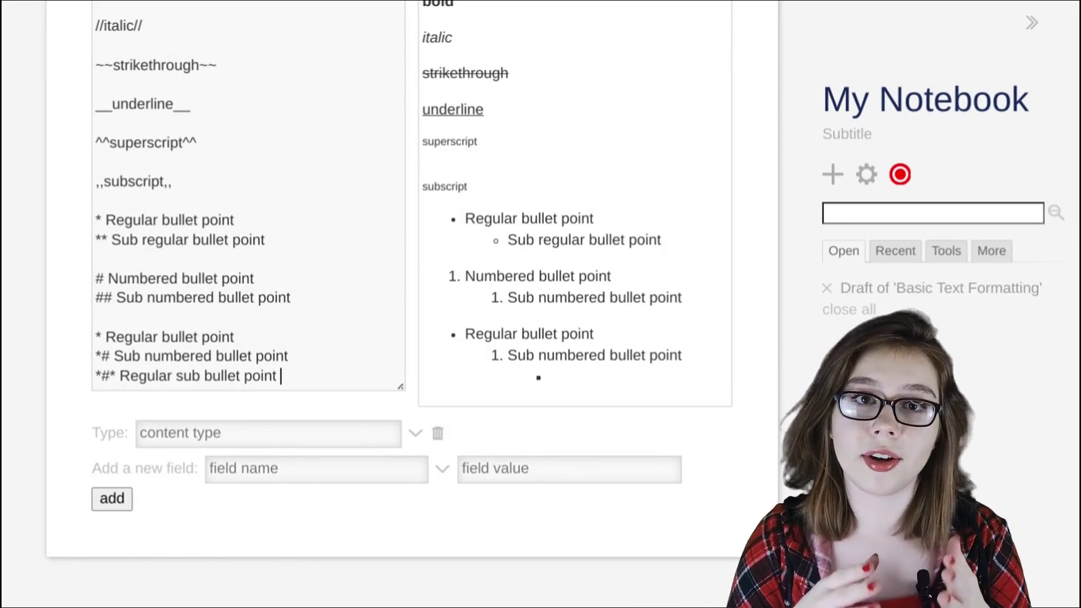
key("Return")
key("Return")
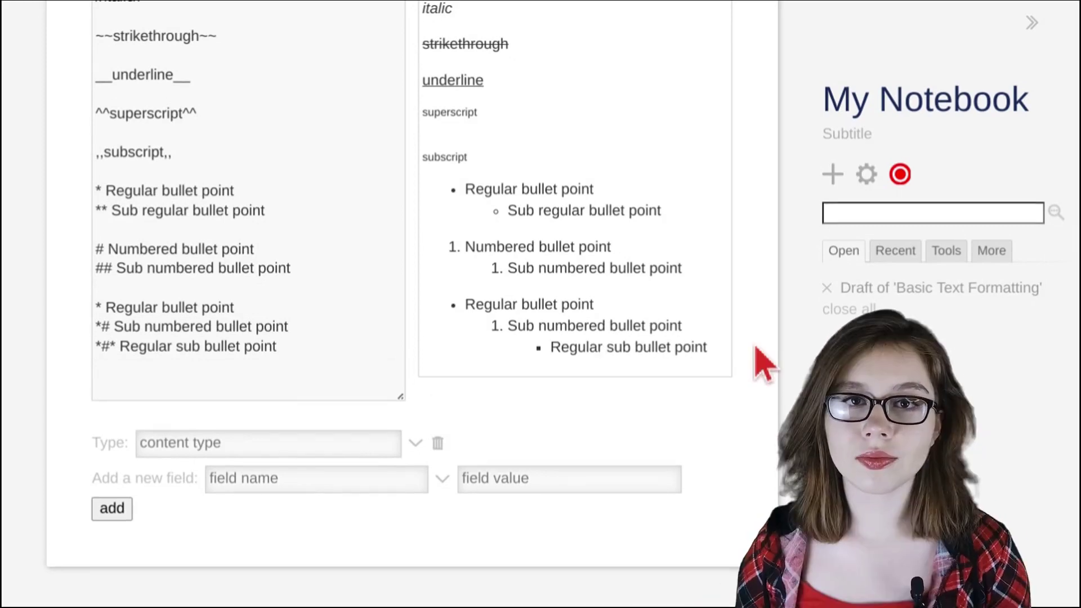
scroll(762, 358, "up", 7)
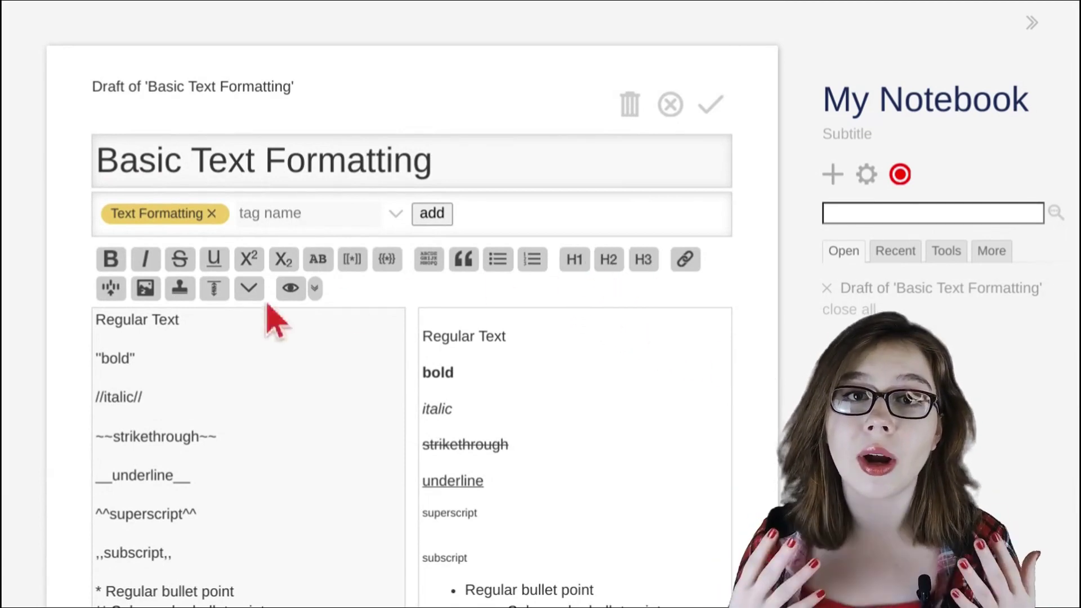
left_click(248, 288)
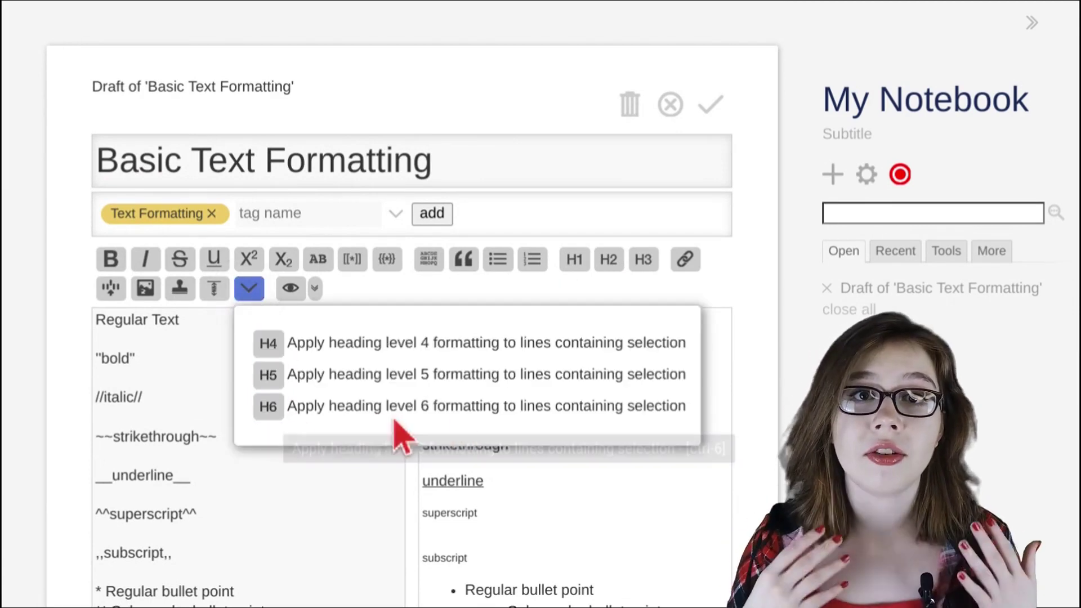
left_click(694, 291)
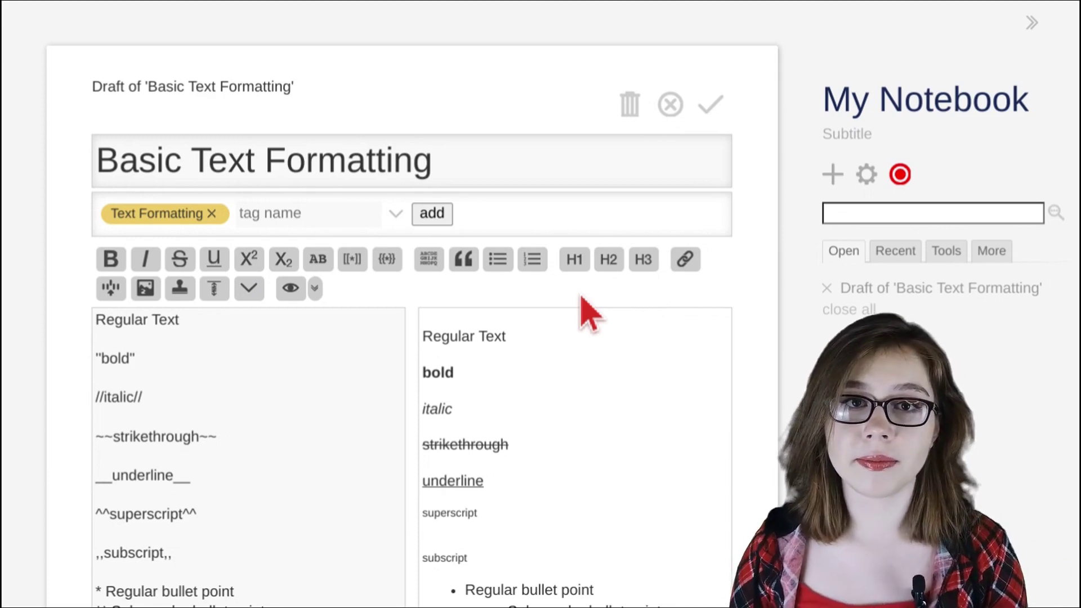
Add the headings '! Heading Lvl 1' and '!! Heading Lvl 2' using the H1 and H2 buttons.
left_click(578, 262)
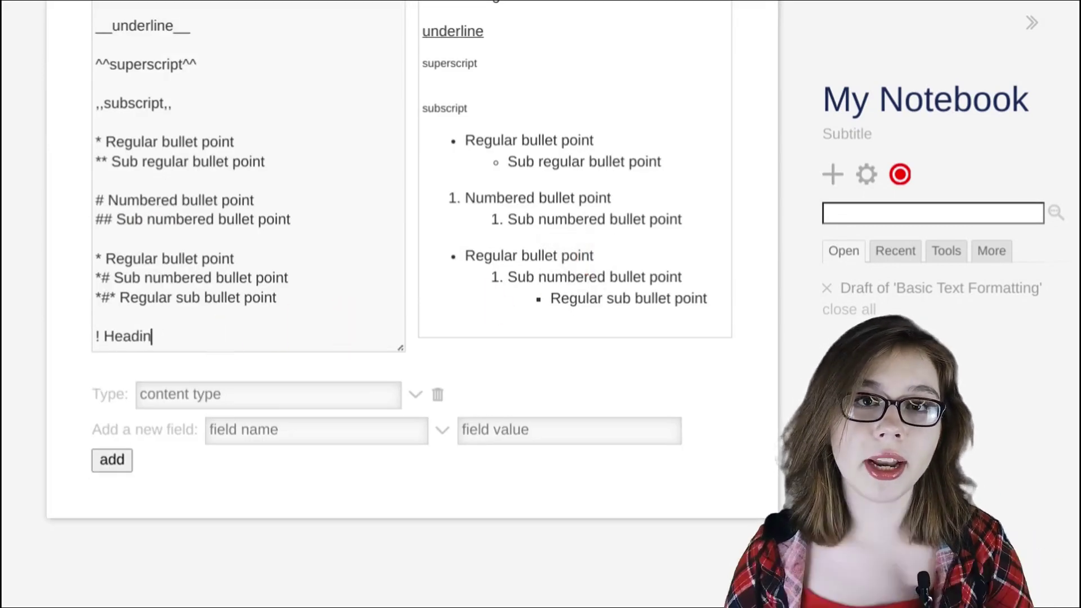
type("Heading Lvl 1")
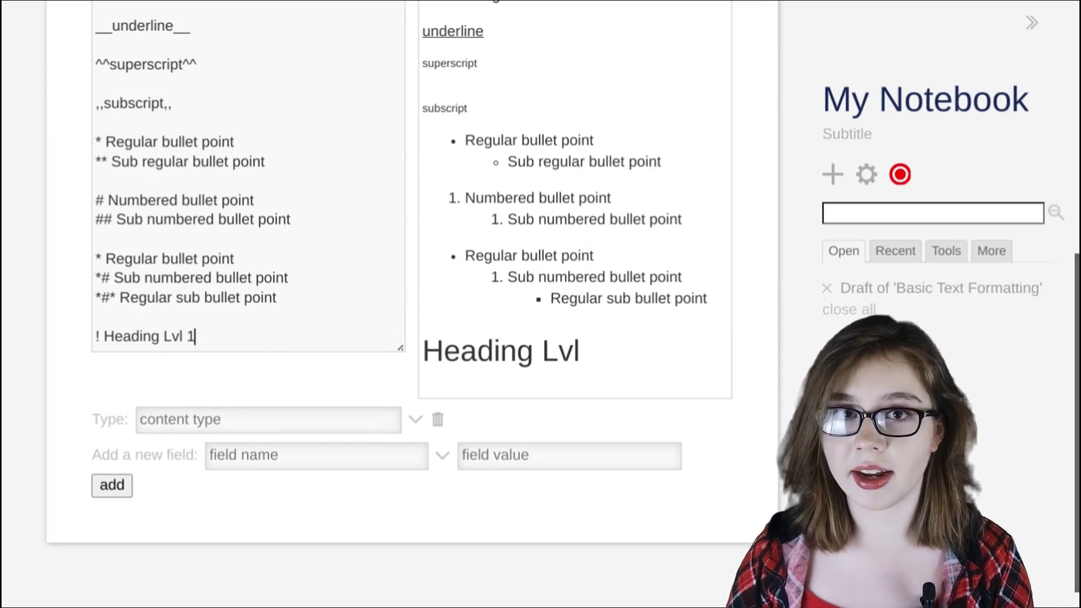
key("Return")
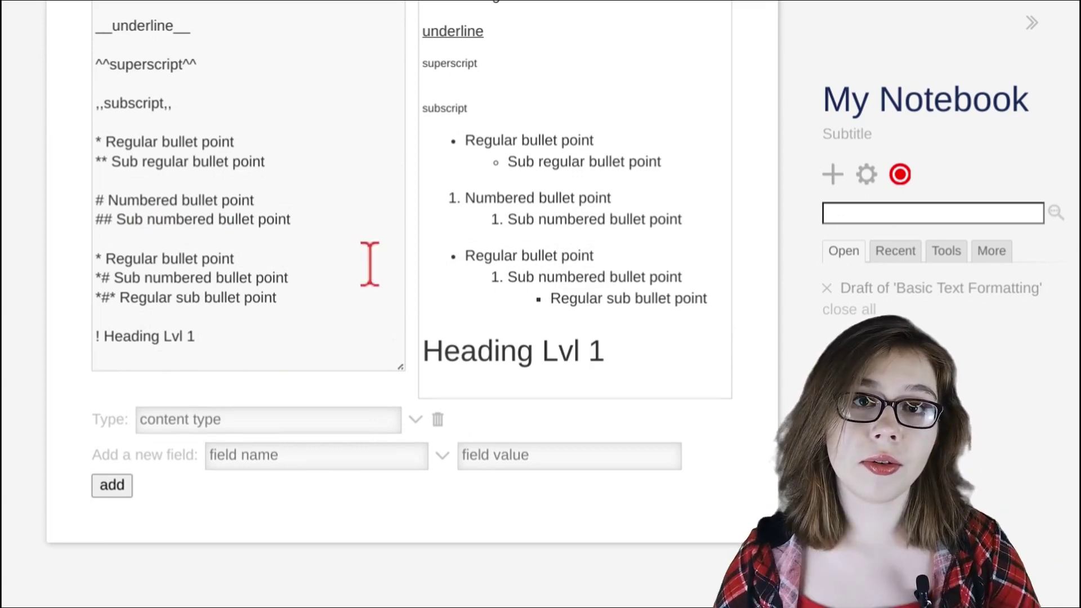
scroll(453, 265, "up", 8)
left_click(610, 258)
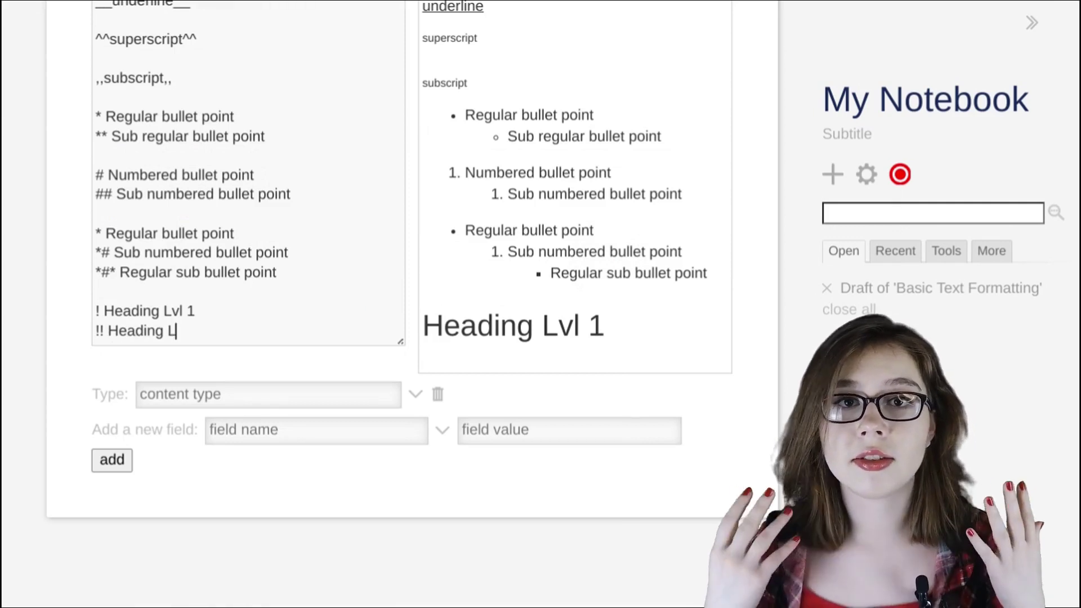
type("Heading Lvl 2")
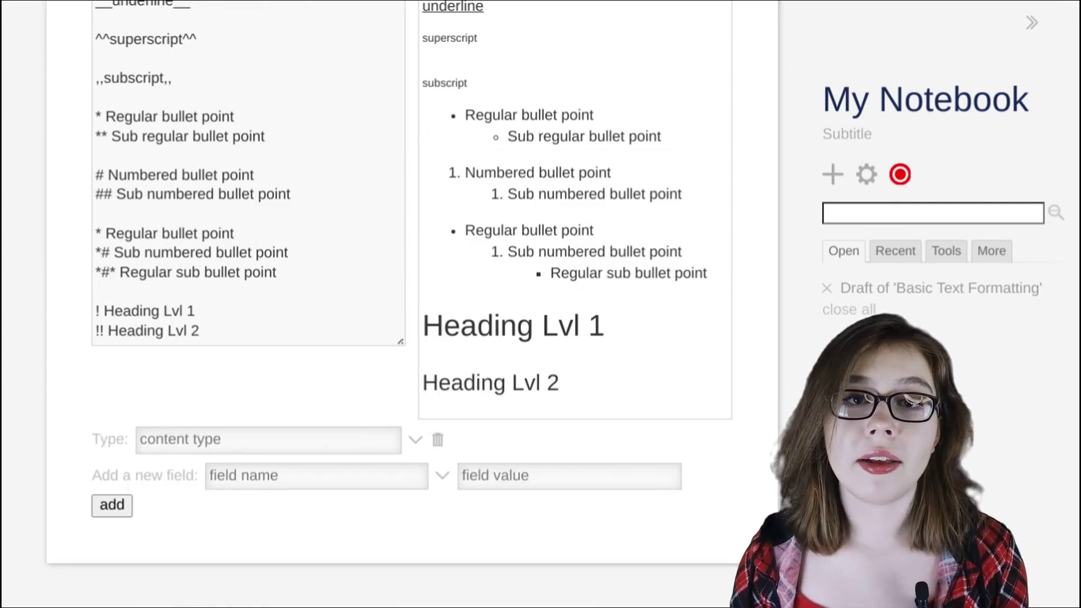
key("Return")
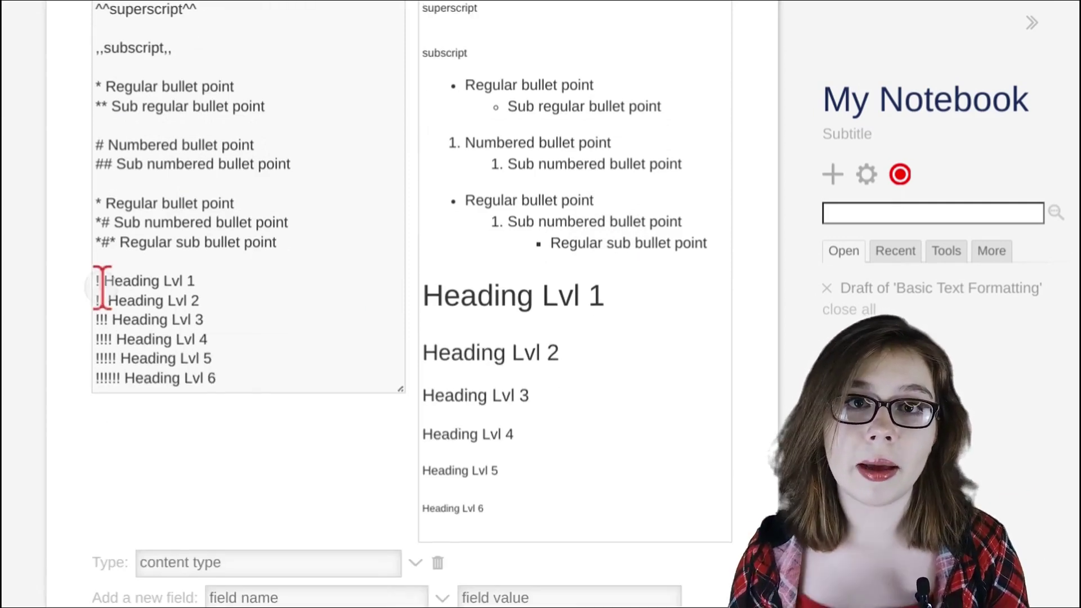
Compare the single ! prefix of Heading Lvl 1 with the six-mark prefix of Heading Lvl 6.
left_click(97, 281)
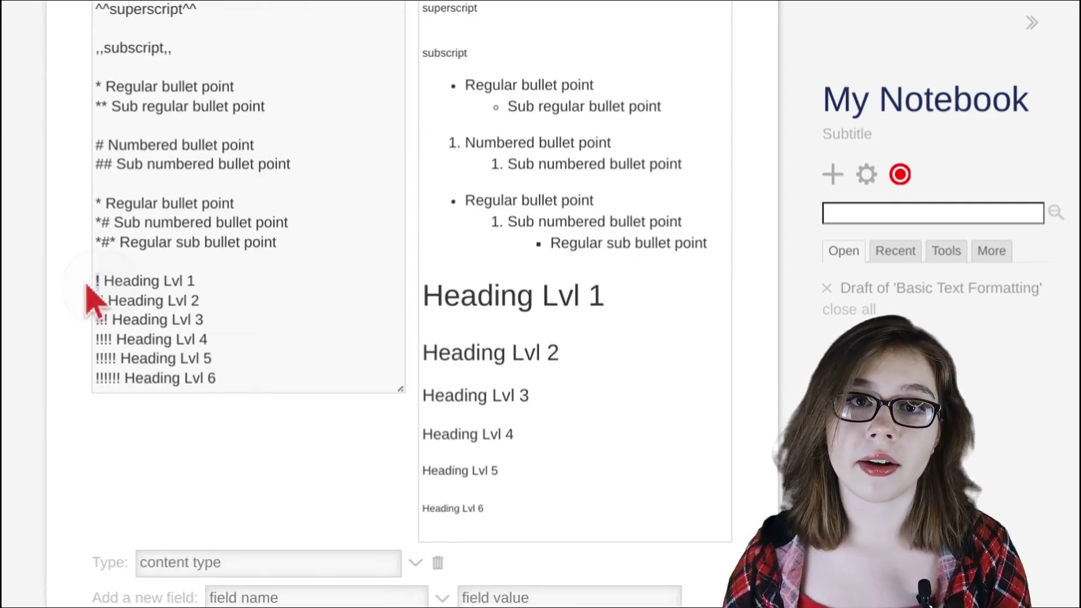
left_click_drag(119, 378, 87, 387)
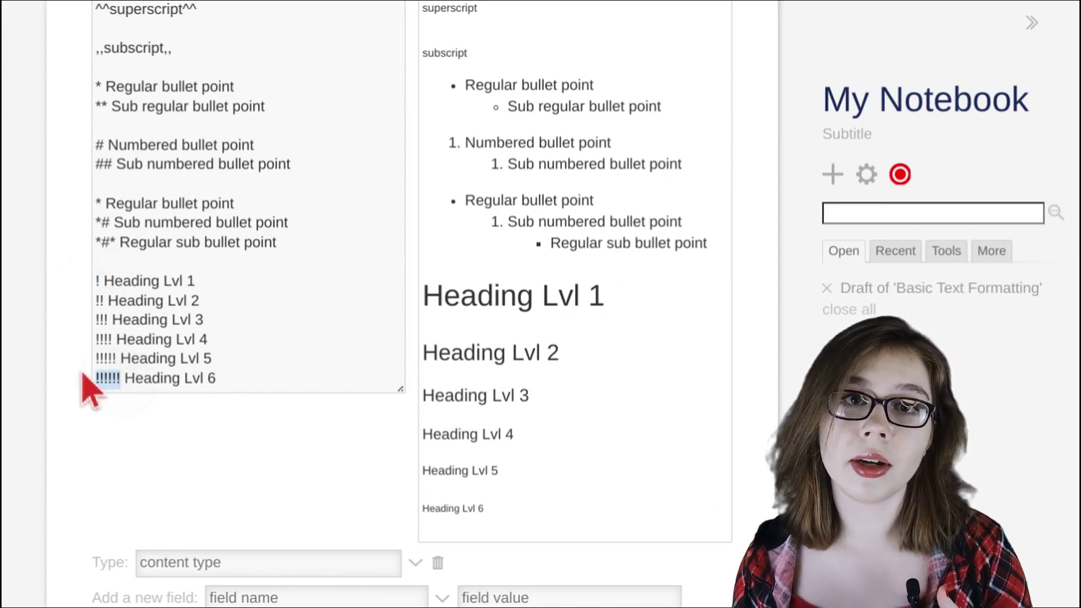
left_click(218, 378)
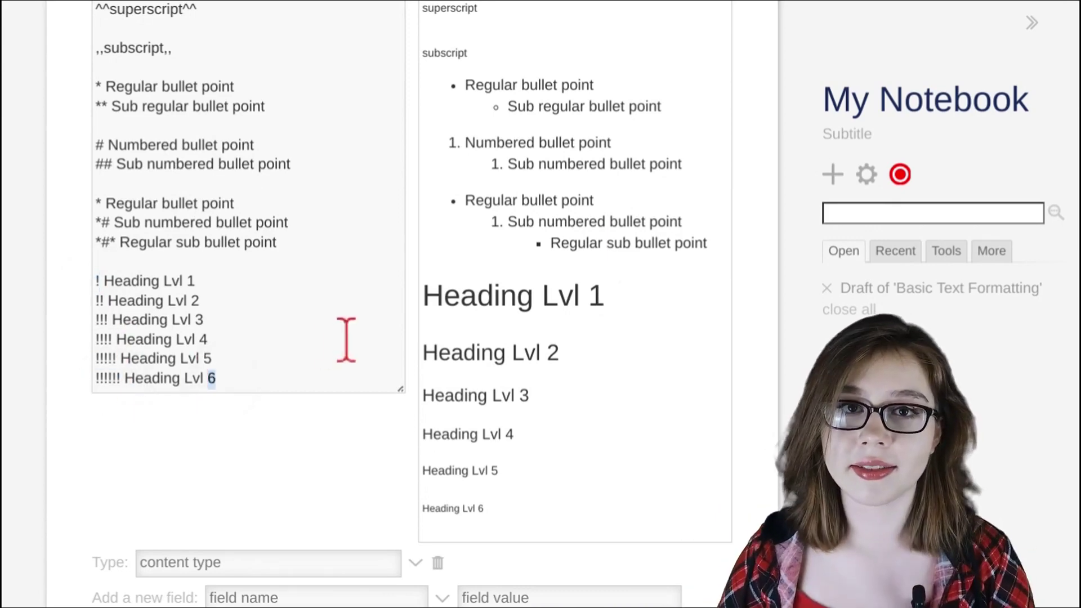
scroll(647, 349, "down", 2)
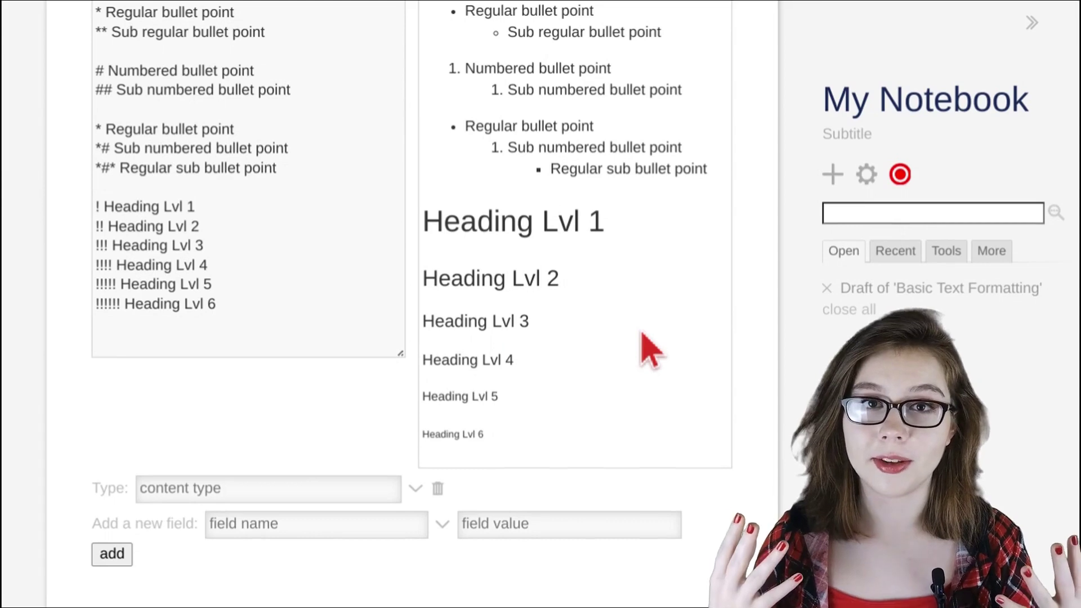
Add the line `selected monospaced font` below the headings and check its monospaced preview.
scroll(647, 349, "up", 12)
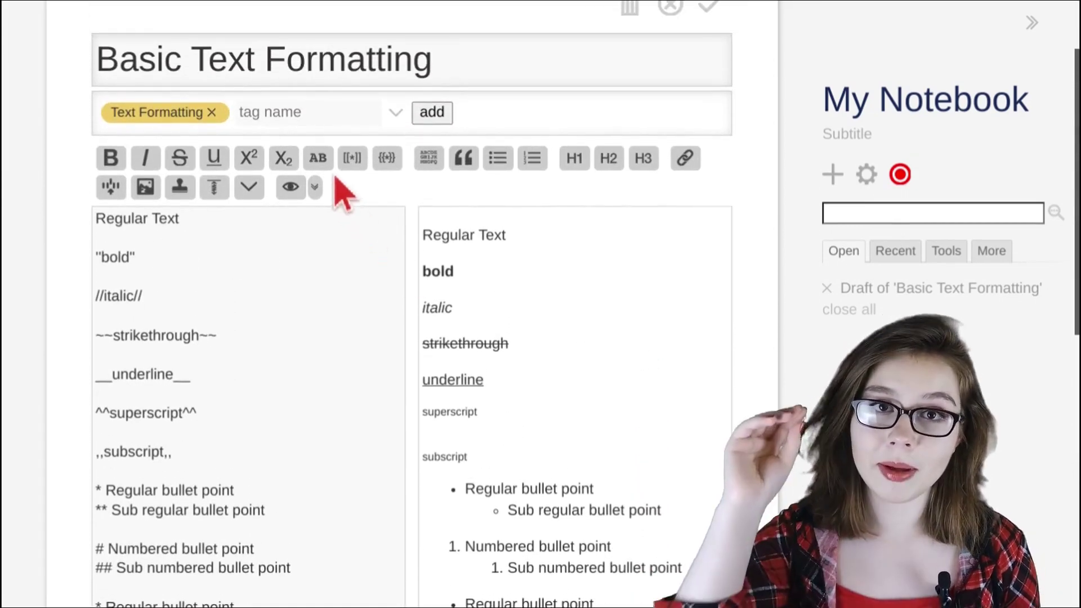
scroll(325, 174, "down", 13)
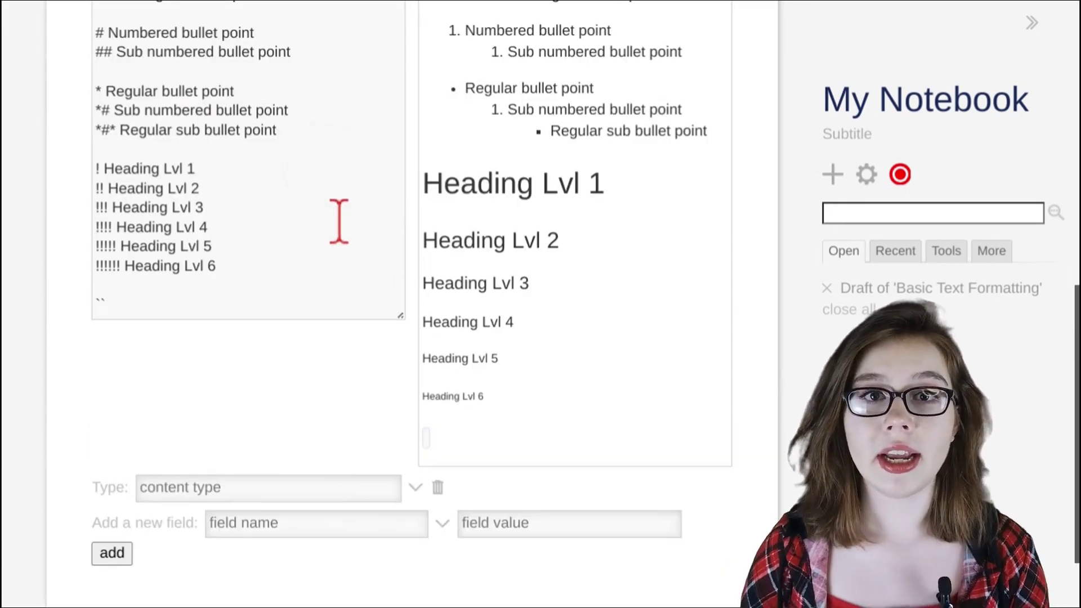
type("elected mon")
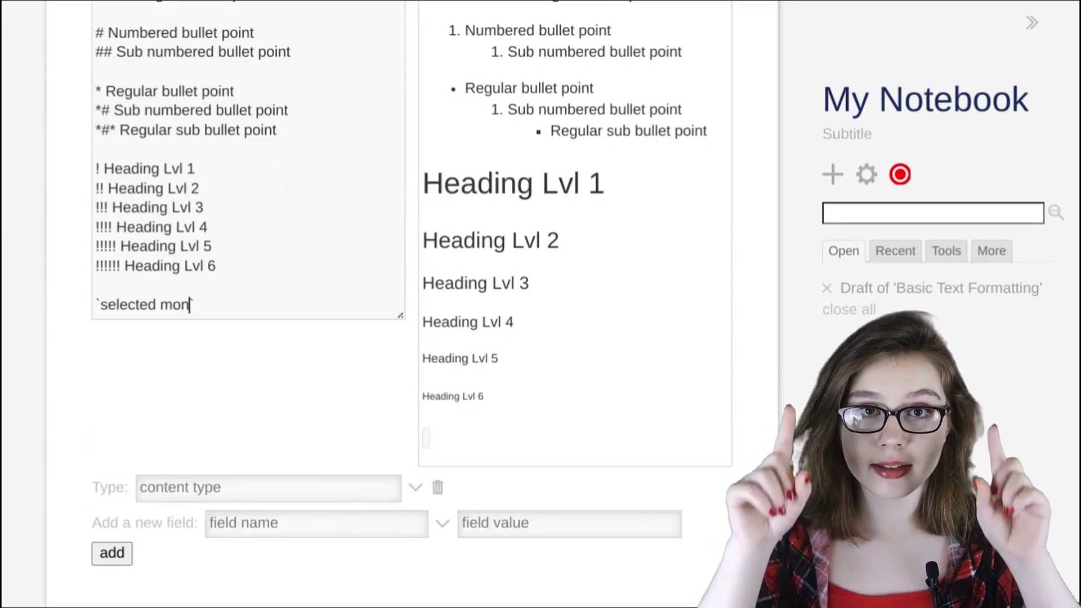
type("ospaced font")
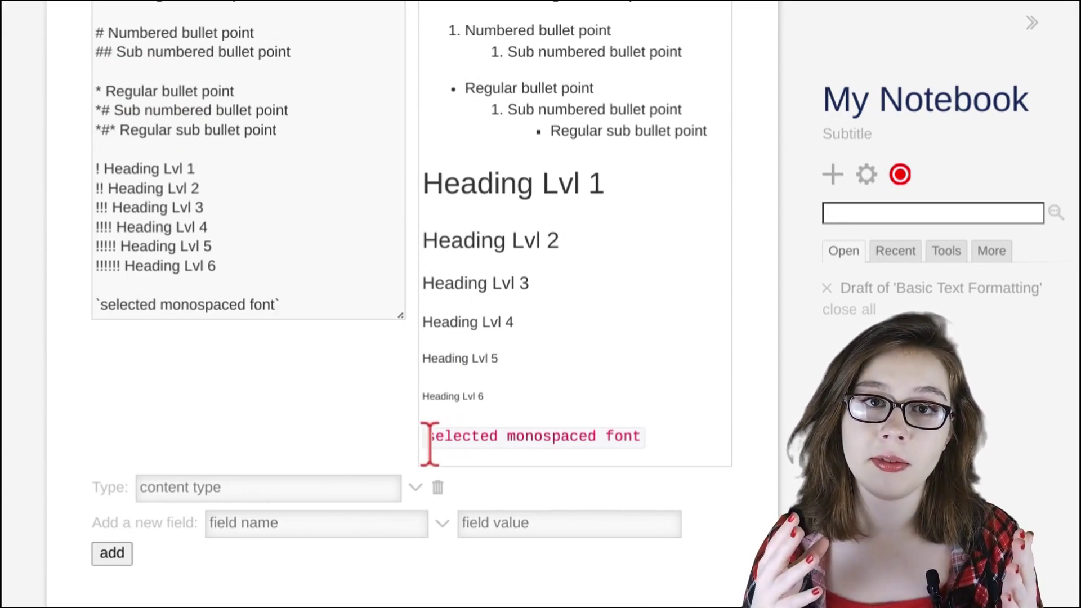
left_click_drag(427, 445, 647, 443)
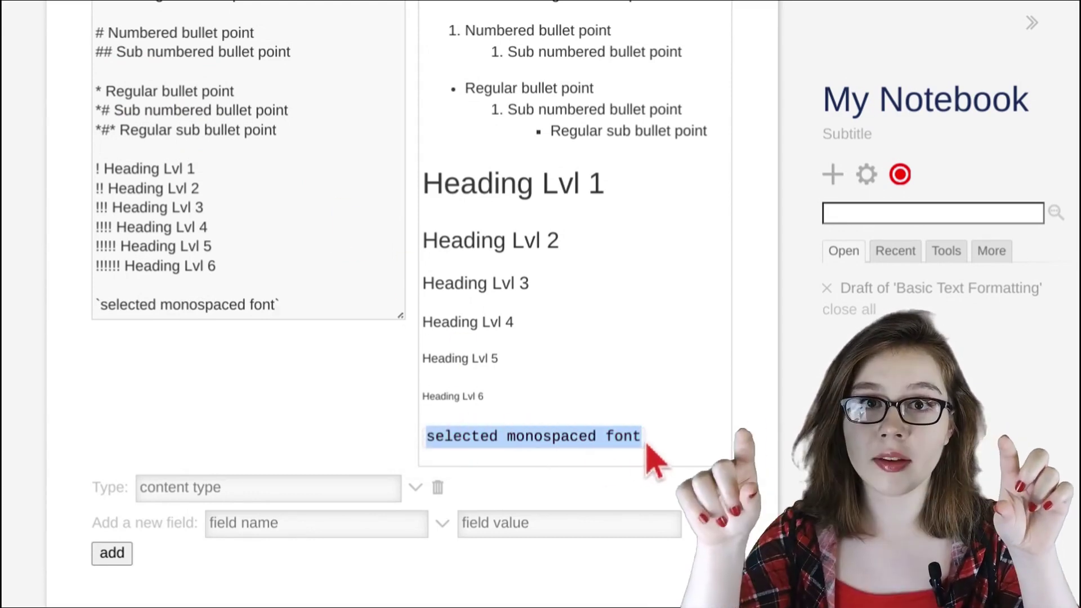
left_click(675, 411)
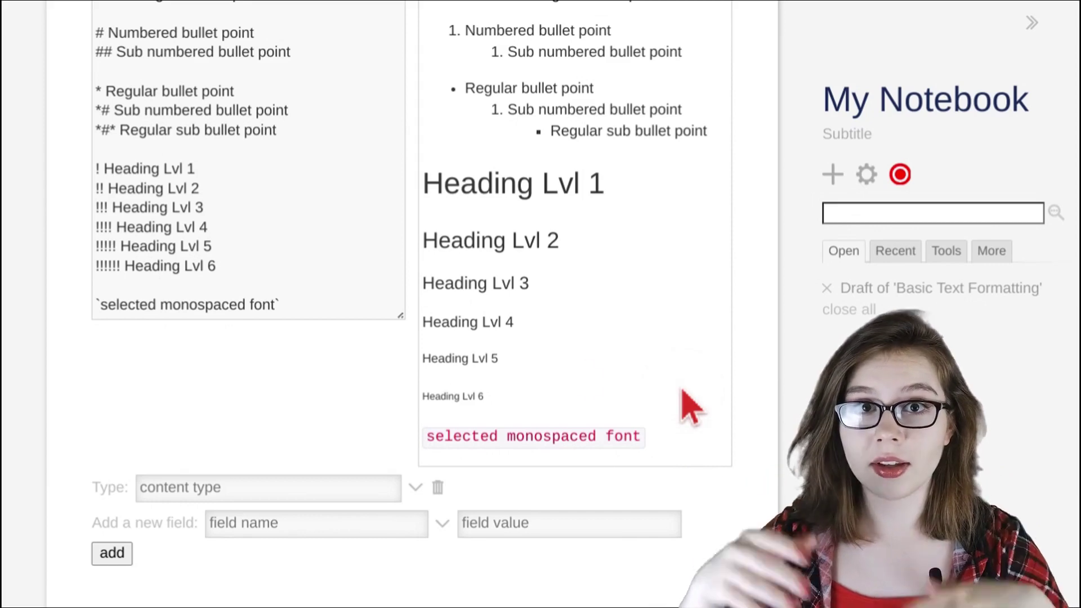
Insert a ``` code block containing 'block of', 'monospaced' and 'font' on three lines.
left_click(330, 318)
key("Return")
key("Return")
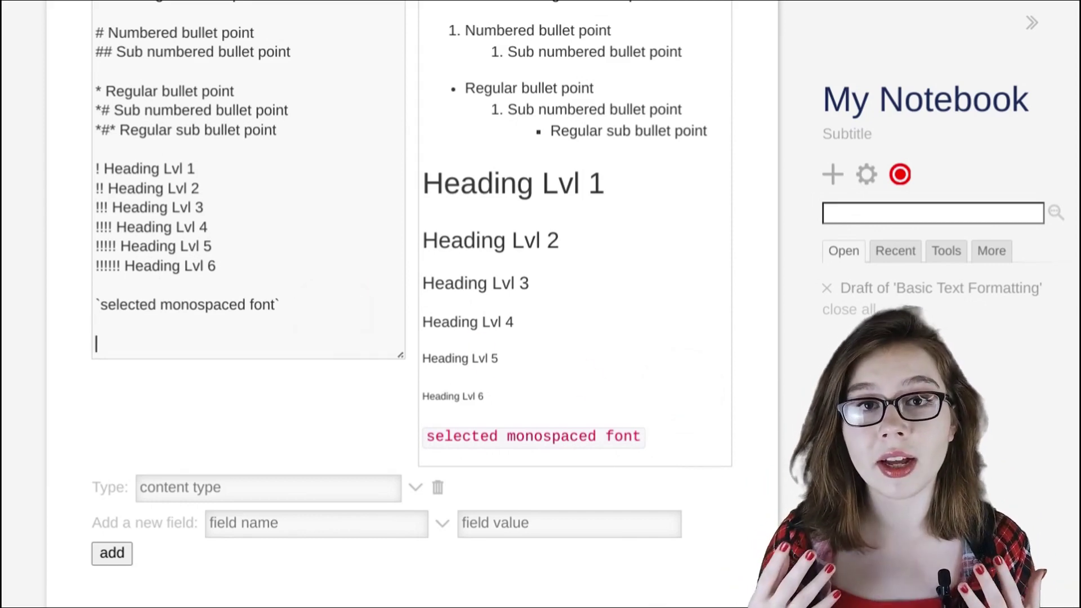
scroll(586, 302, "up", 10)
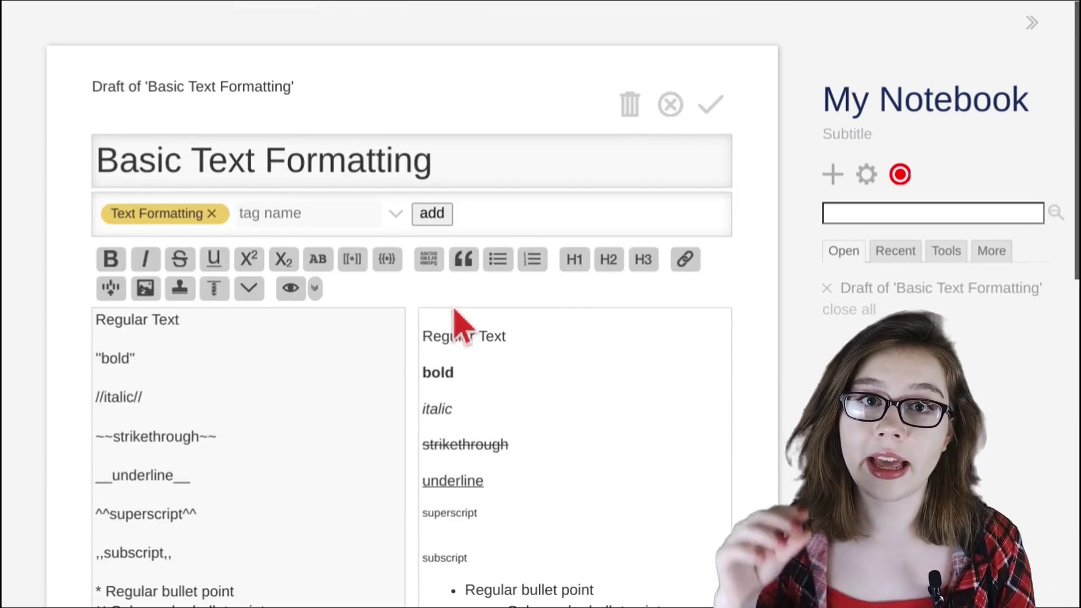
left_click(429, 259)
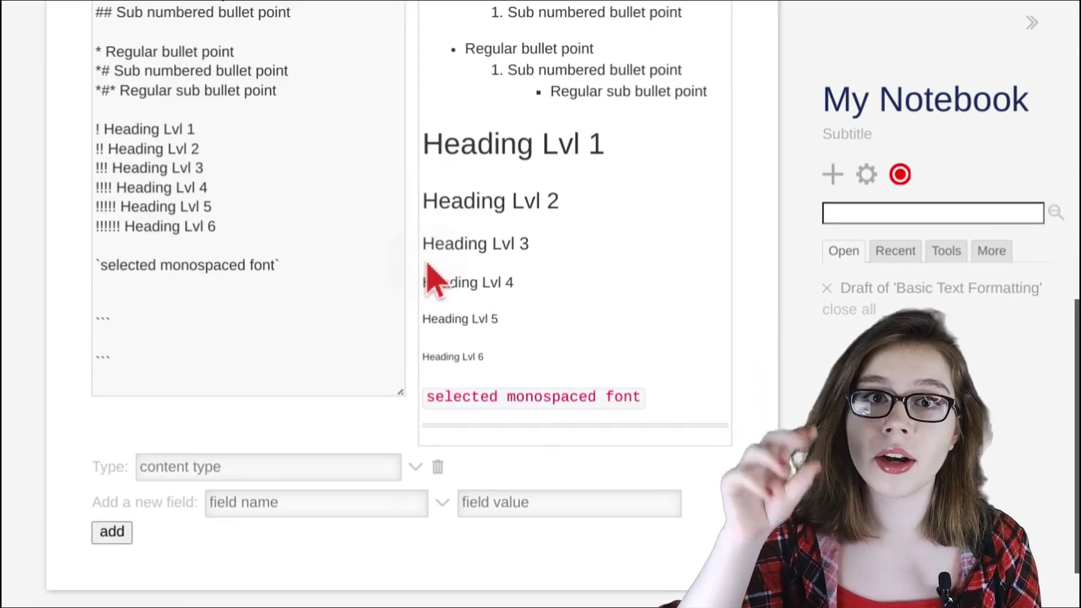
type("block ")
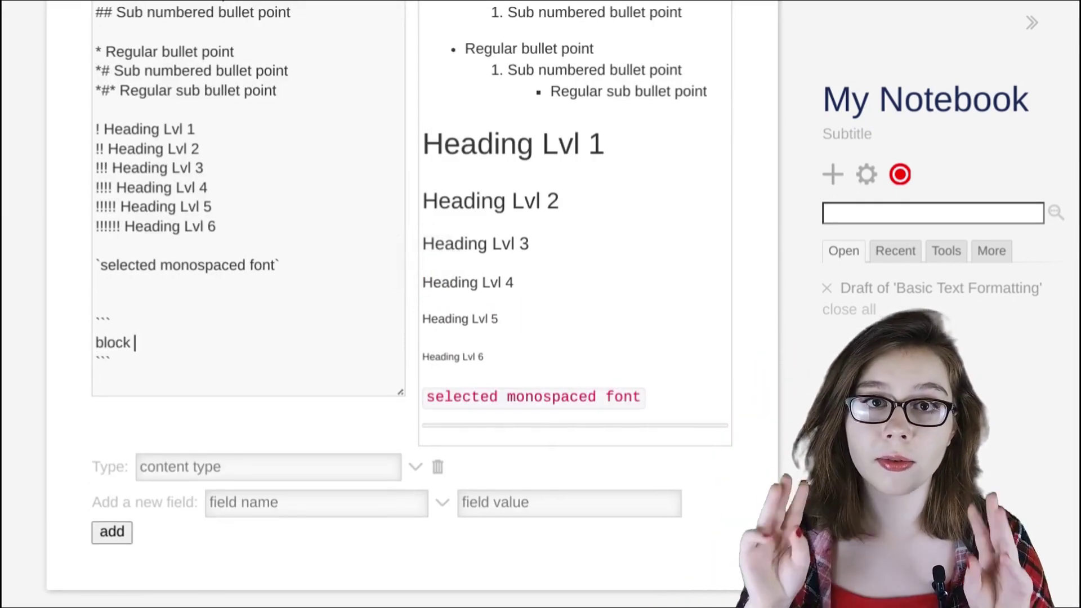
type("of")
key("Return")
type("monospad")
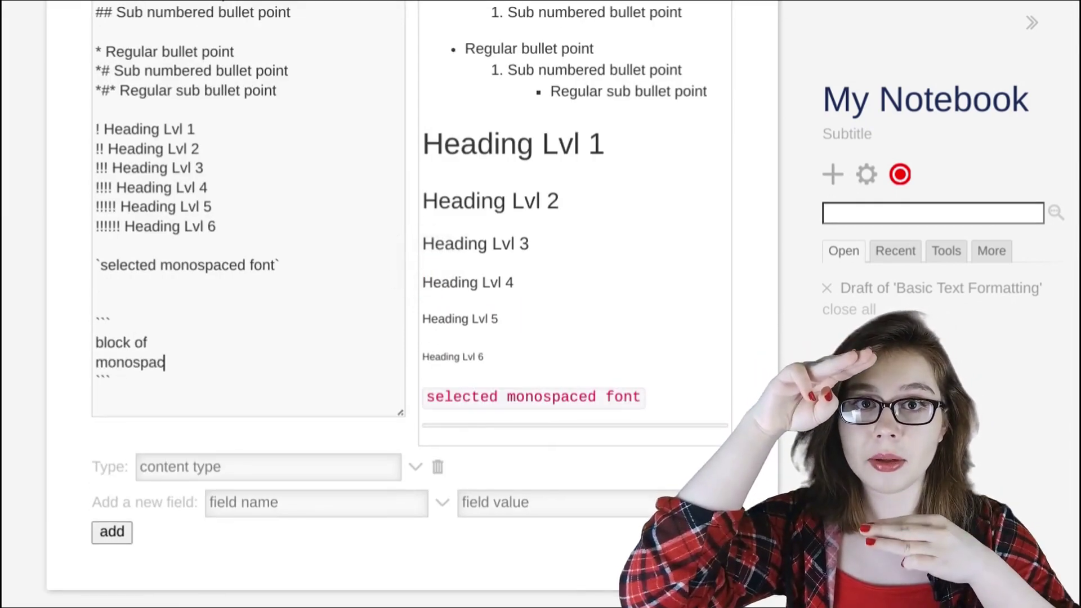
key("BackSpace")
type("ced")
key("Return")
type("font")
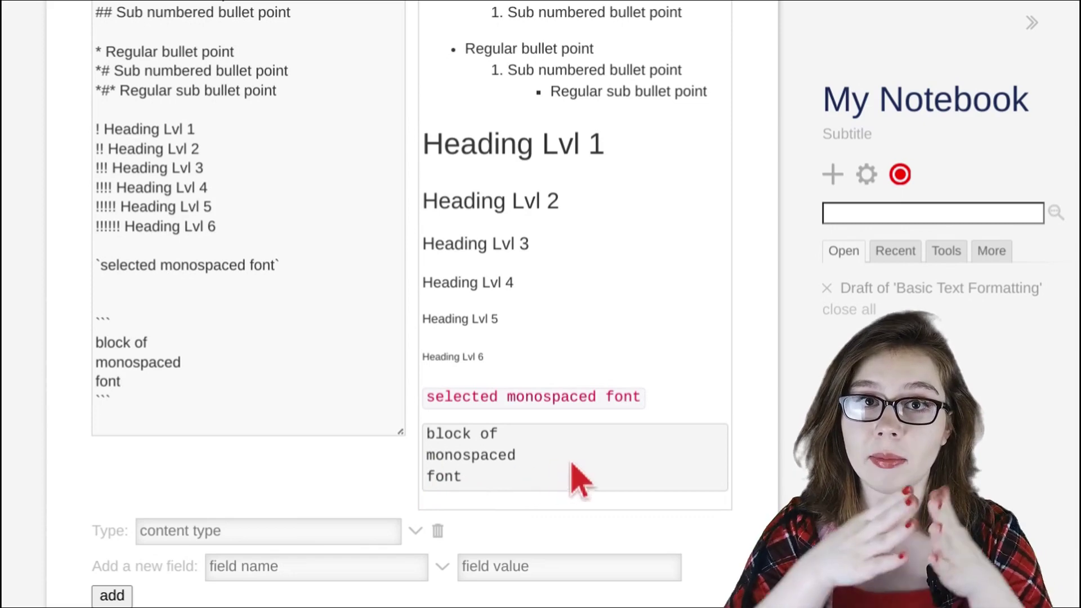
Save the Basic Text Formatting tiddler.
scroll(782, 434, "up", 10)
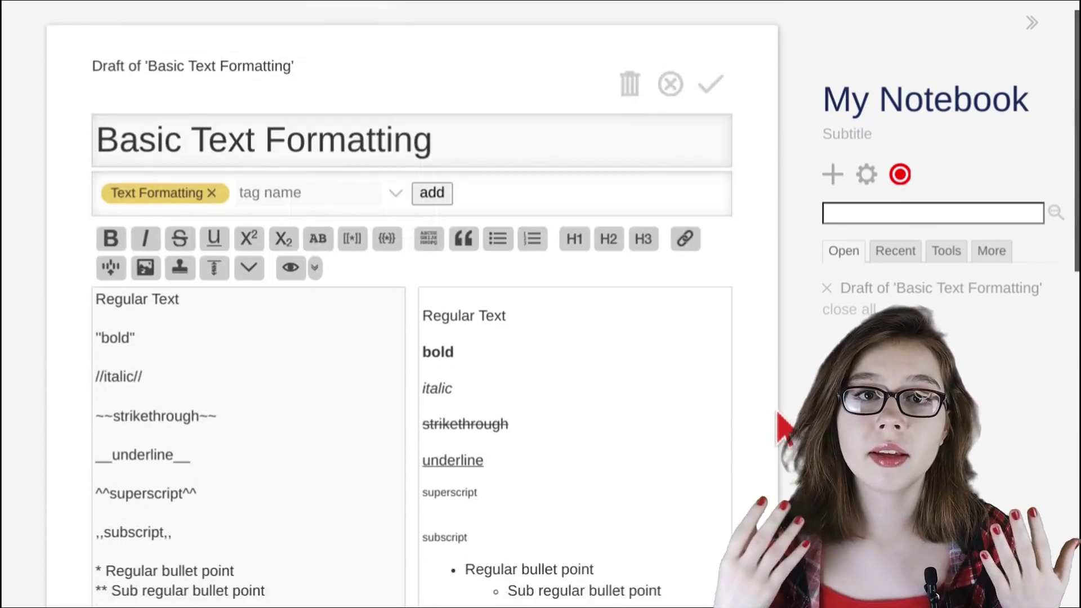
left_click(710, 104)
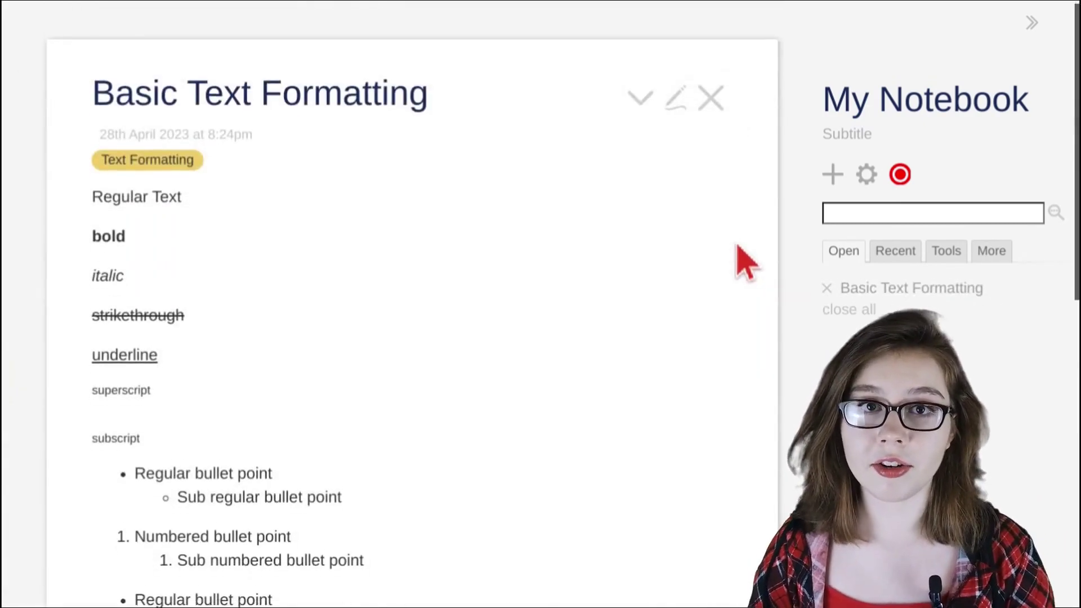
scroll(746, 262, "down", 12)
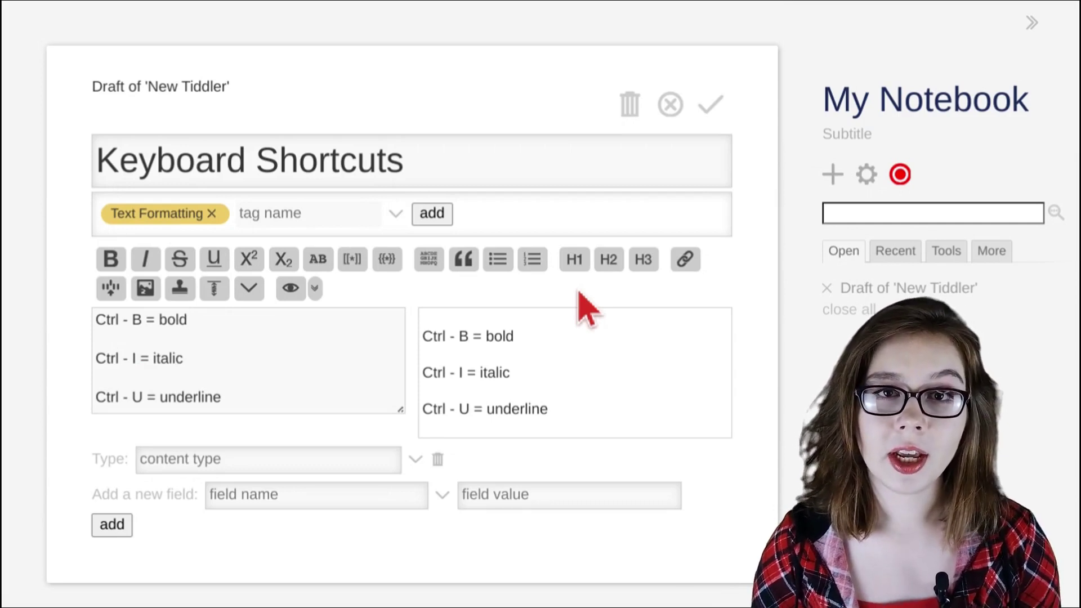
Style the words bold and underline with Ctrl-B and Ctrl-U and check them in the preview.
key("shift+Left")
key("shift+Left")
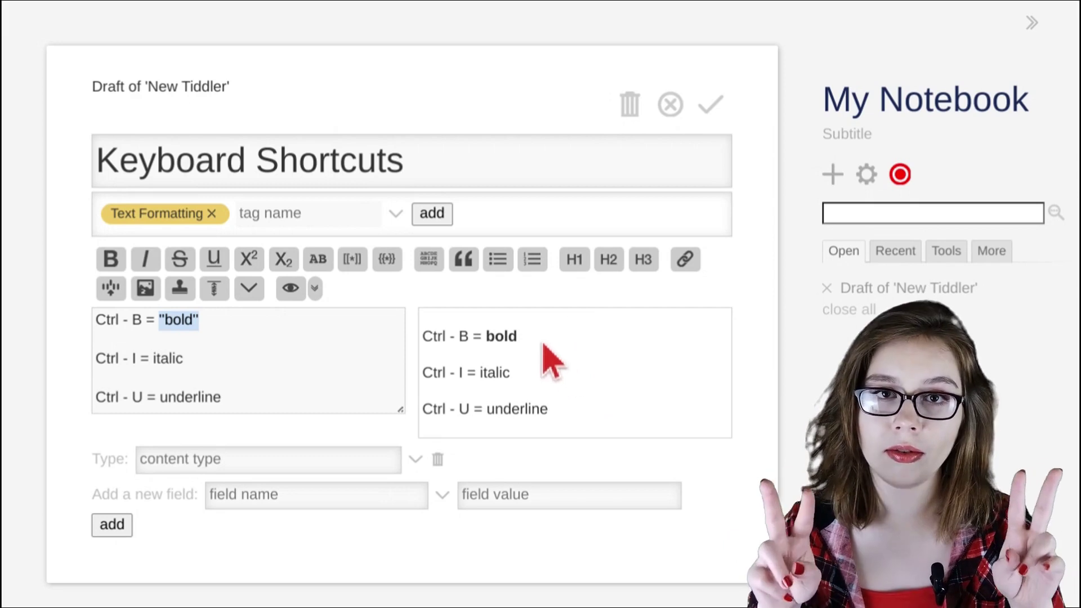
left_click_drag(522, 338, 489, 335)
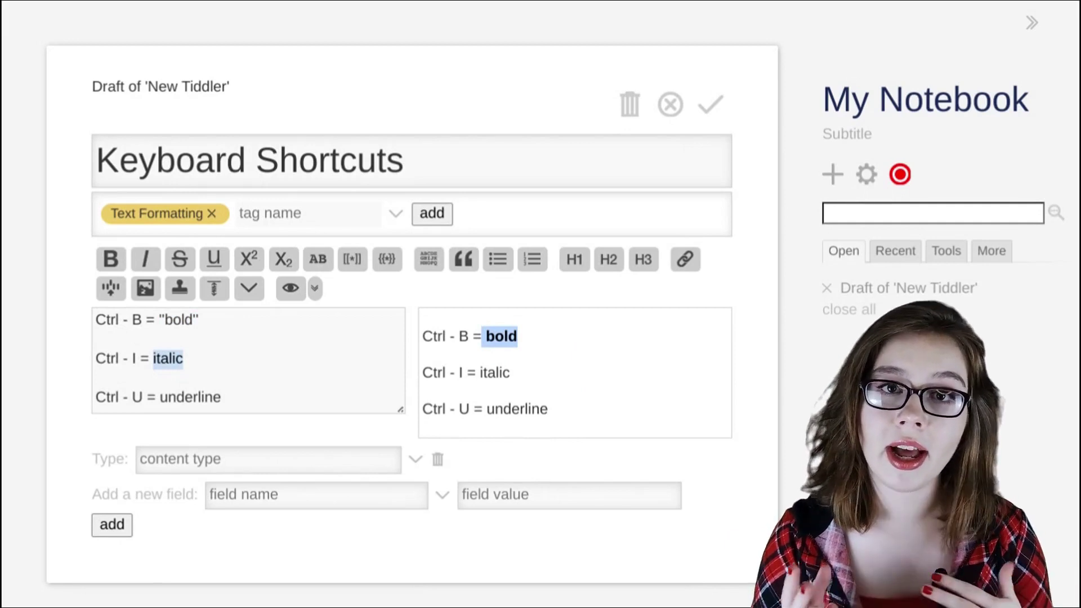
left_click(156, 396)
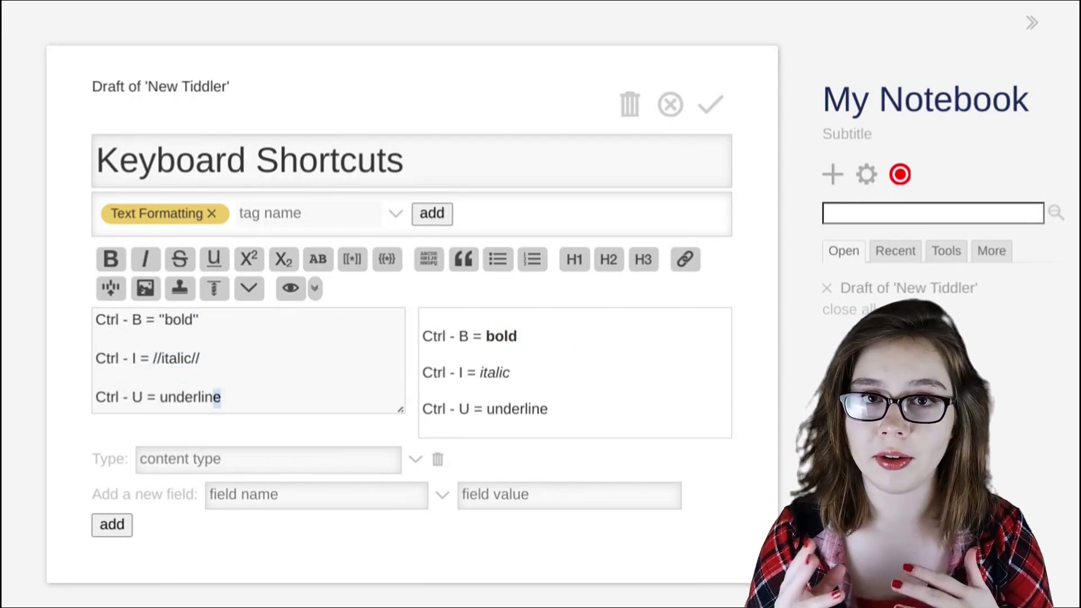
key("ctrl+u")
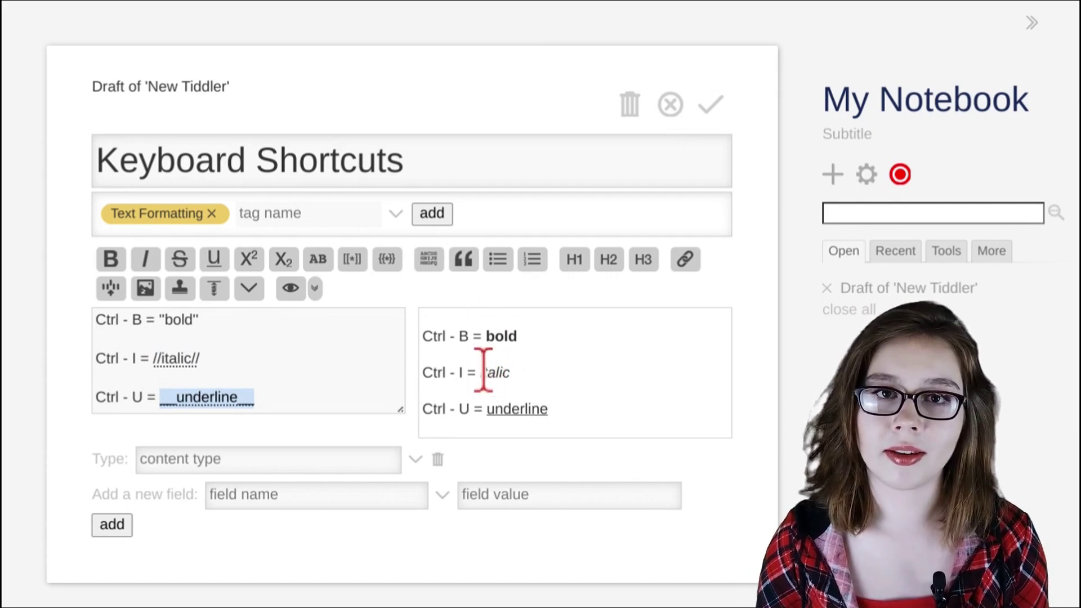
left_click_drag(461, 337, 524, 345)
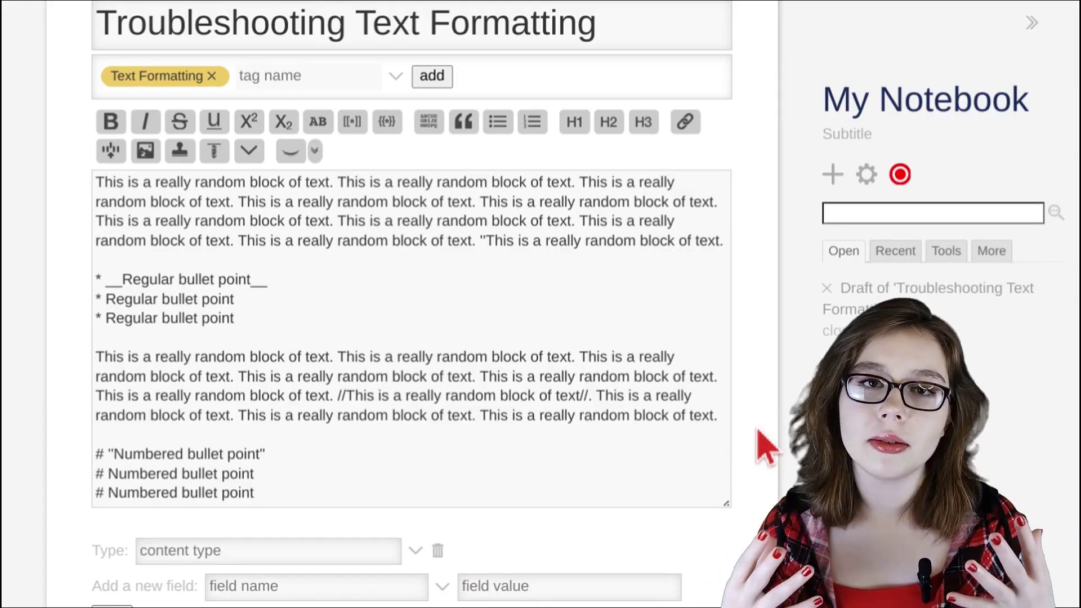
Save the Troubleshooting Text Formatting draft and highlight the bullet and numbered text swallowed by runaway bold.
scroll(764, 447, "up", 3)
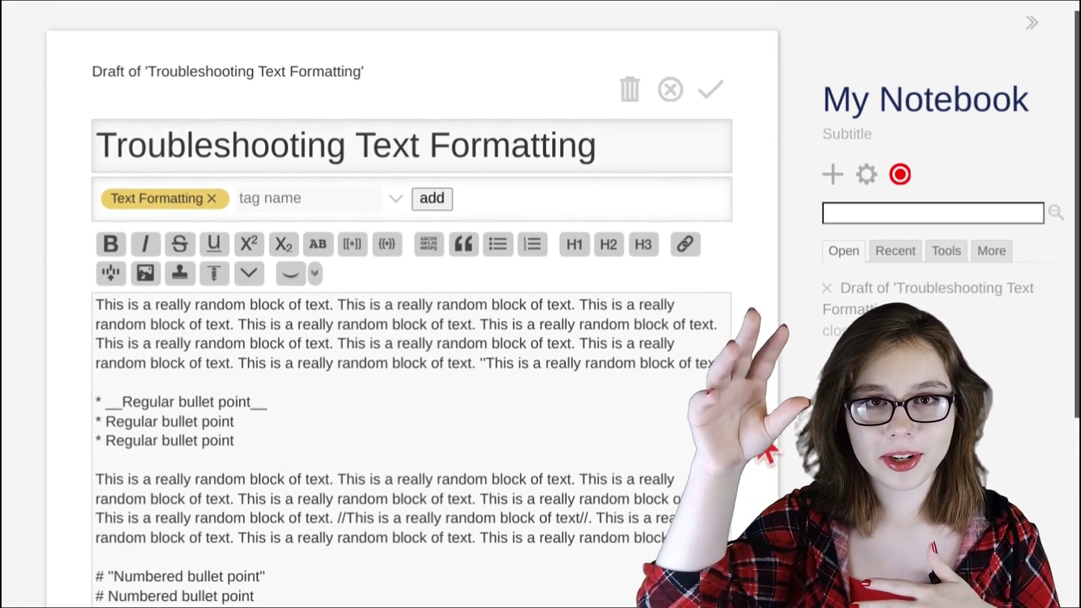
left_click(708, 116)
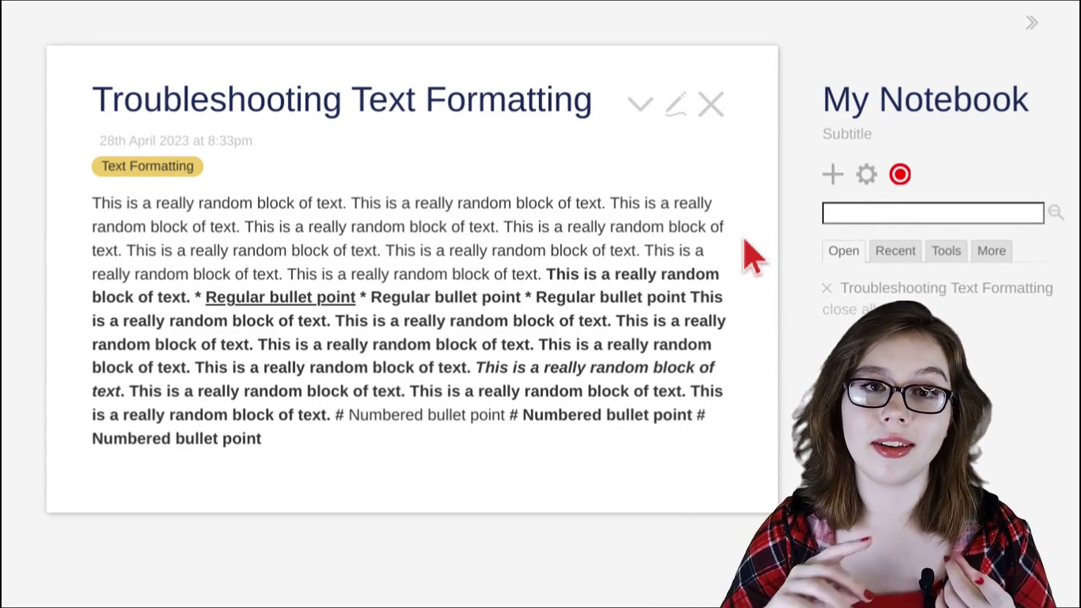
left_click_drag(193, 296, 589, 297)
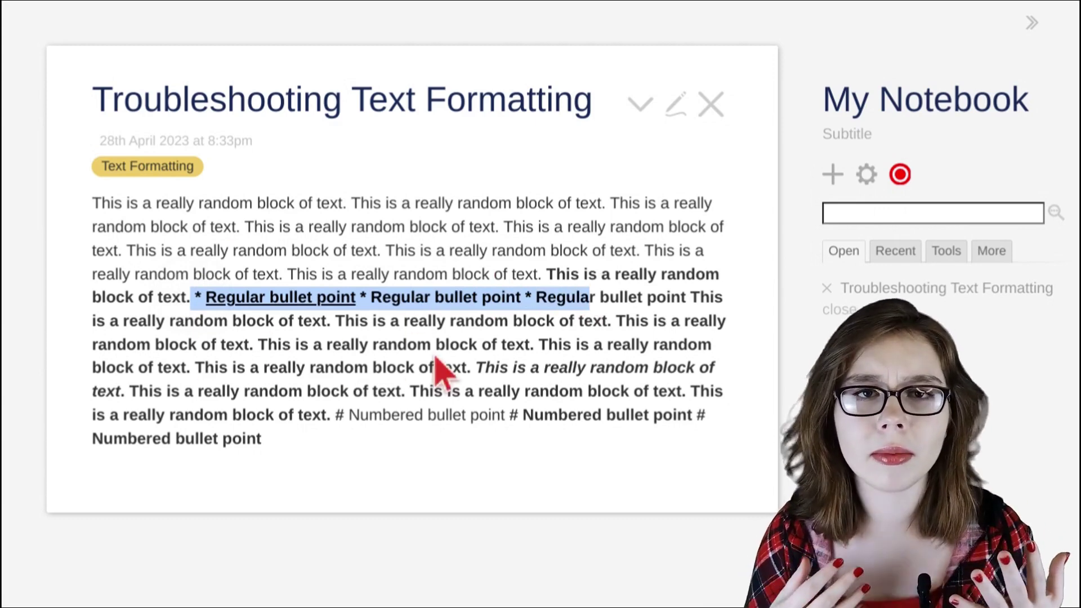
left_click_drag(326, 416, 441, 453)
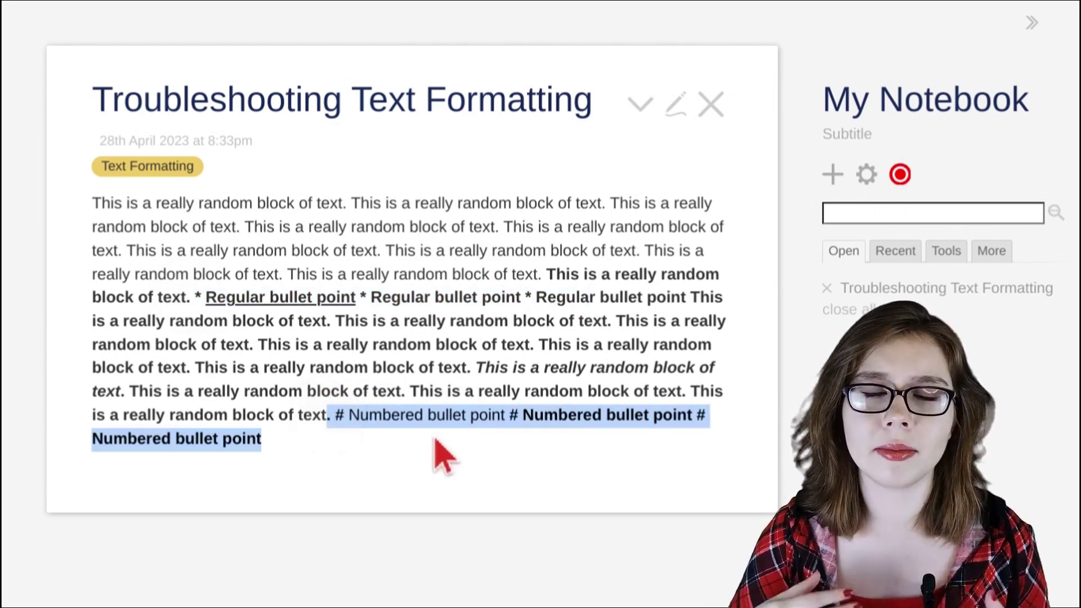
left_click_drag(545, 273, 586, 451)
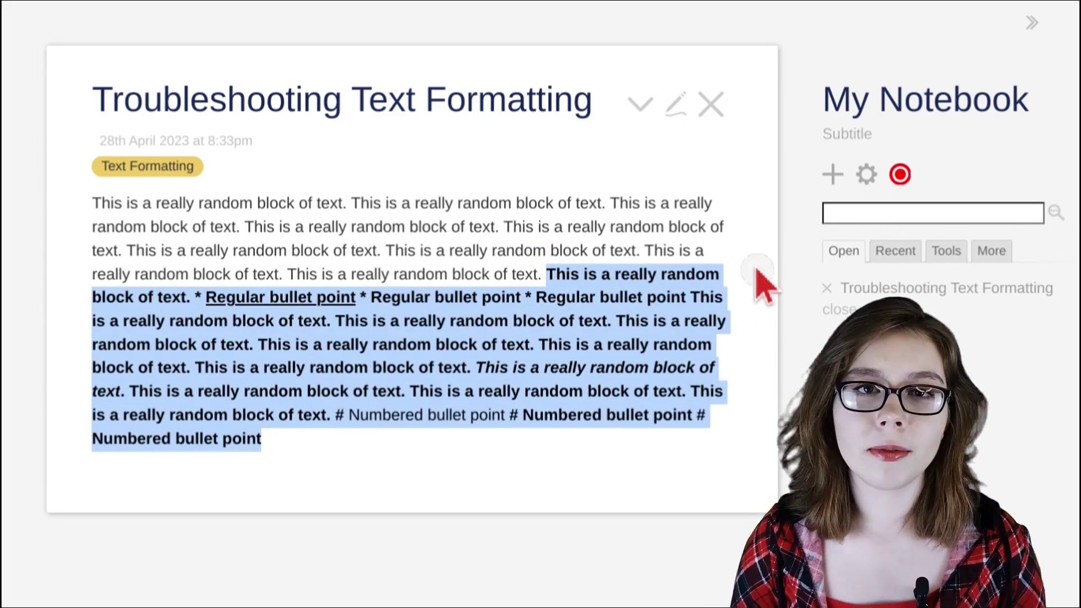
left_click(762, 285)
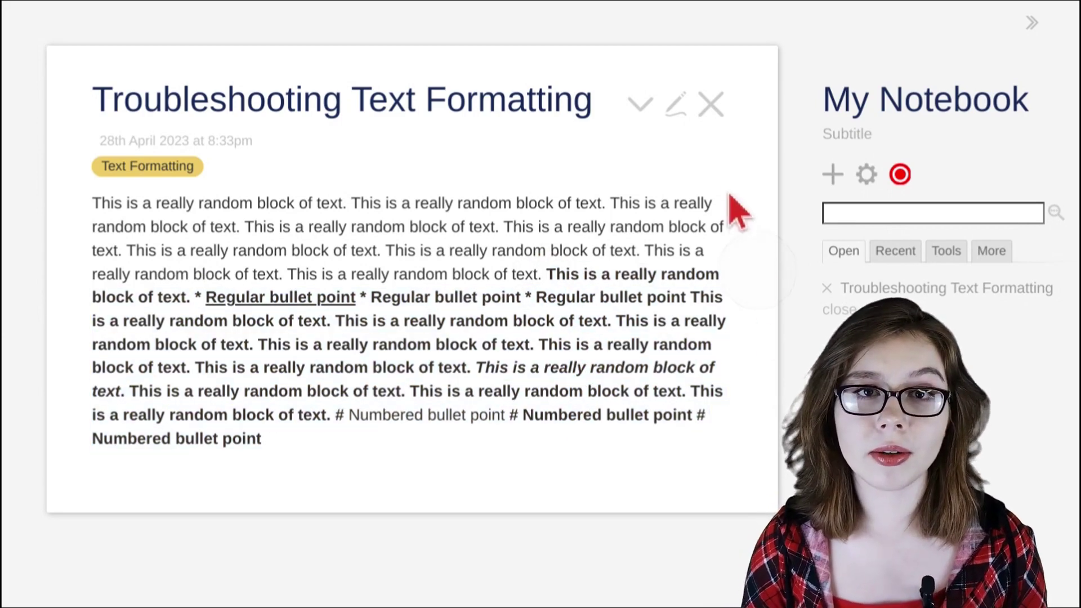
Edit Troubleshooting Text Formatting and review its paragraph, bullet and numbered-list markup.
left_click(672, 114)
scroll(518, 373, "down", 2)
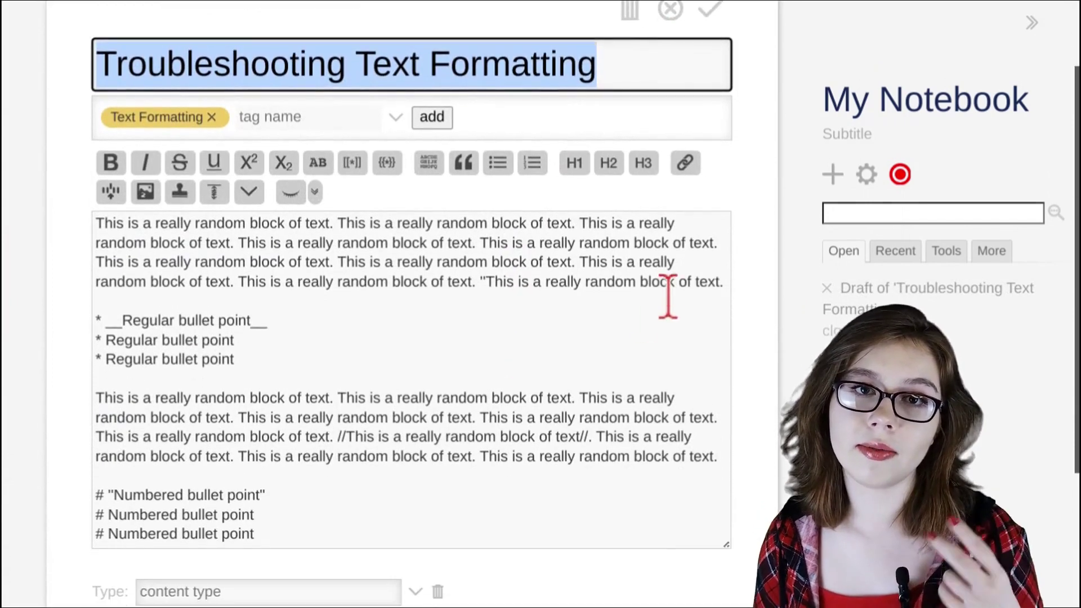
left_click_drag(725, 283, 60, 222)
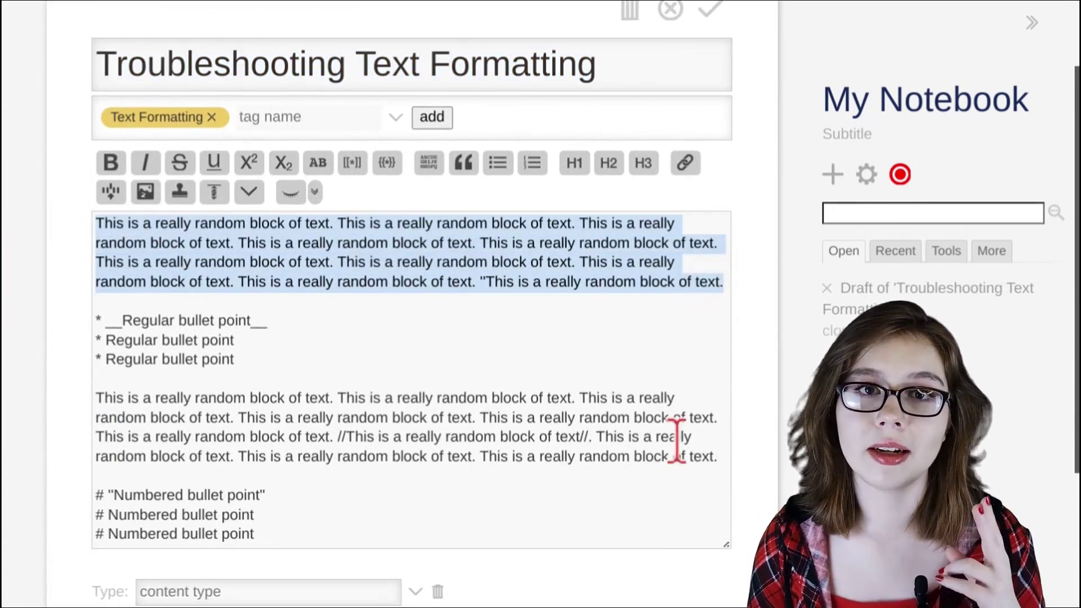
left_click_drag(719, 469, 97, 388)
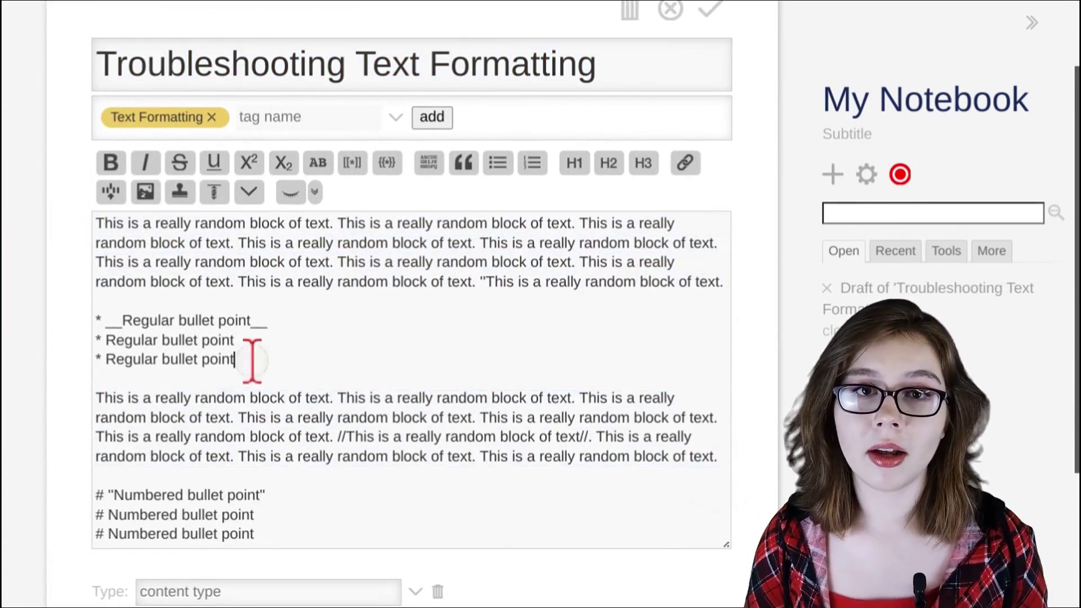
left_click_drag(251, 360, 84, 321)
left_click_drag(259, 534, 85, 485)
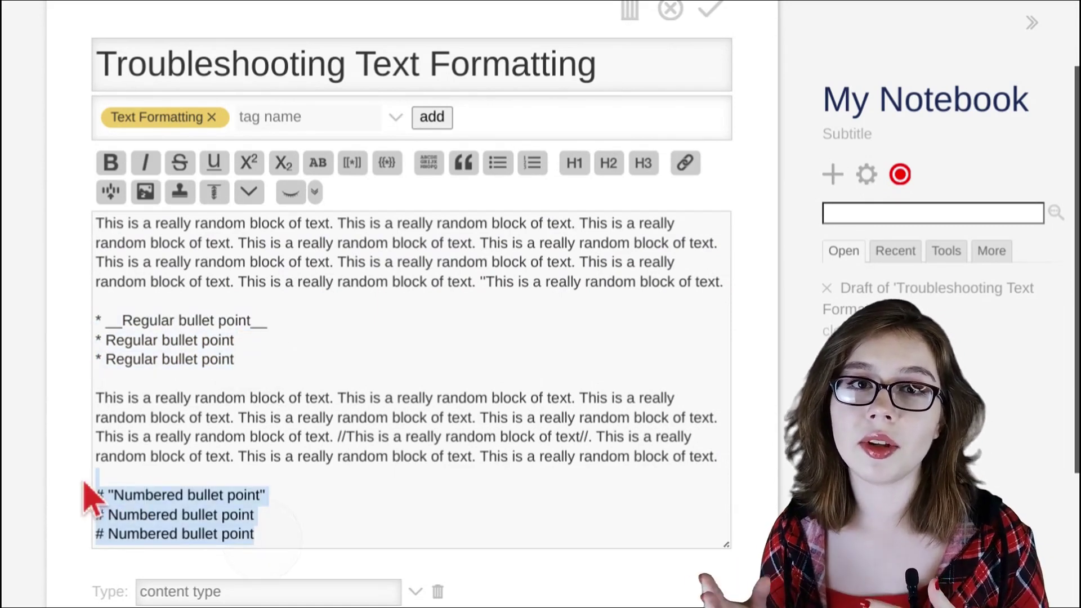
left_click(338, 316)
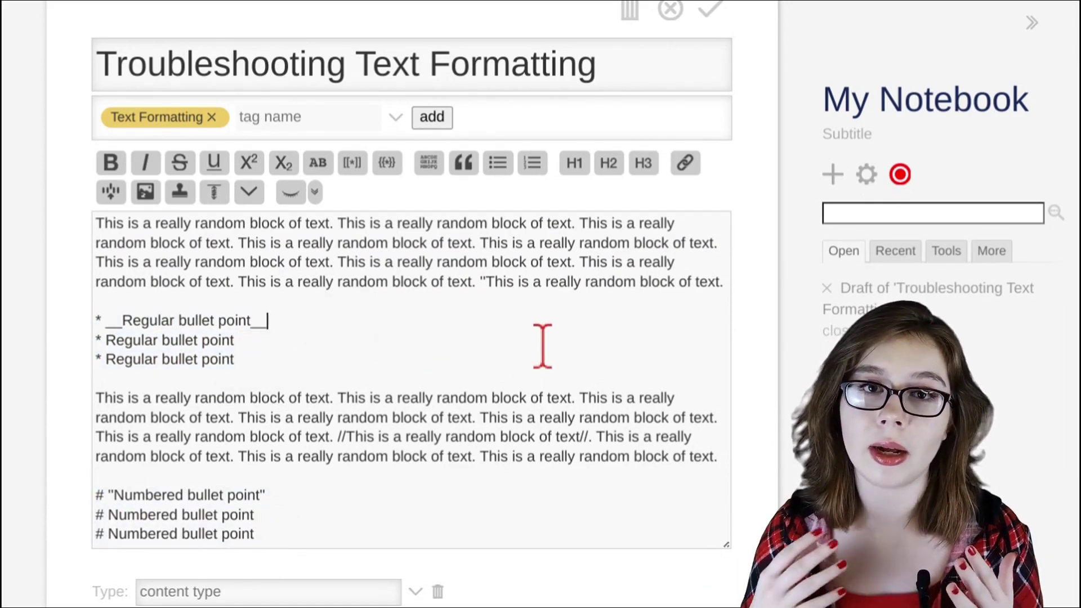
Add closing '' bold marks after the first paragraph and save the corrected tiddler.
left_click(487, 281)
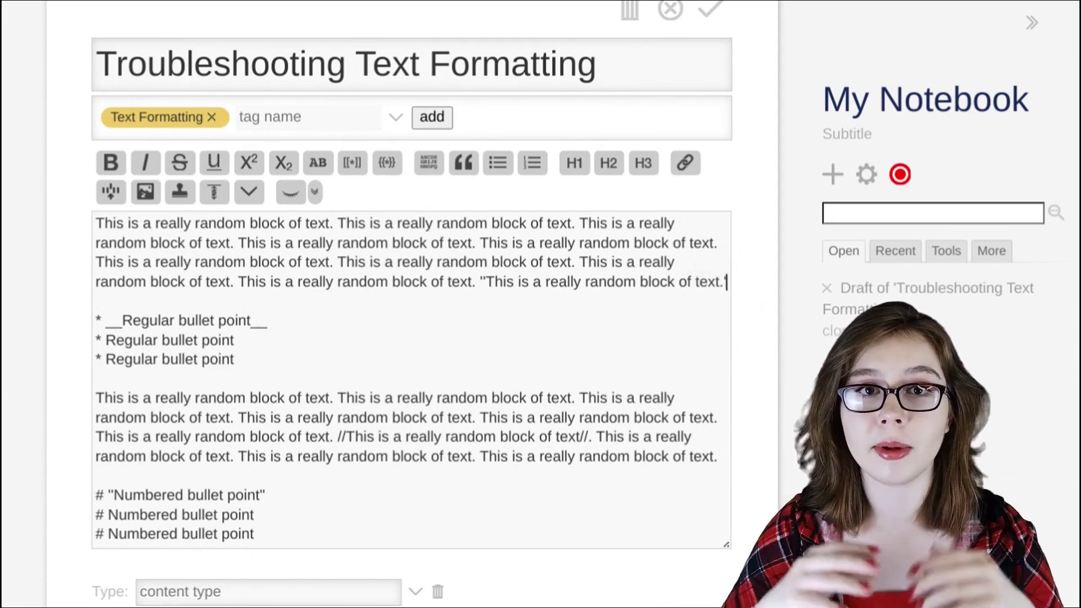
type("''")
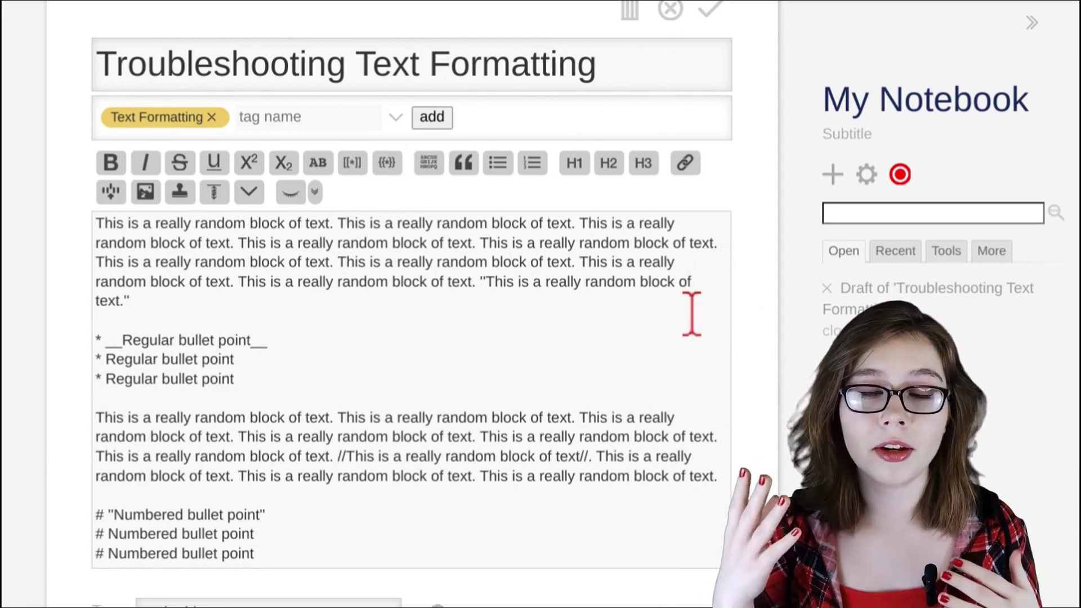
scroll(757, 248, "up", 2)
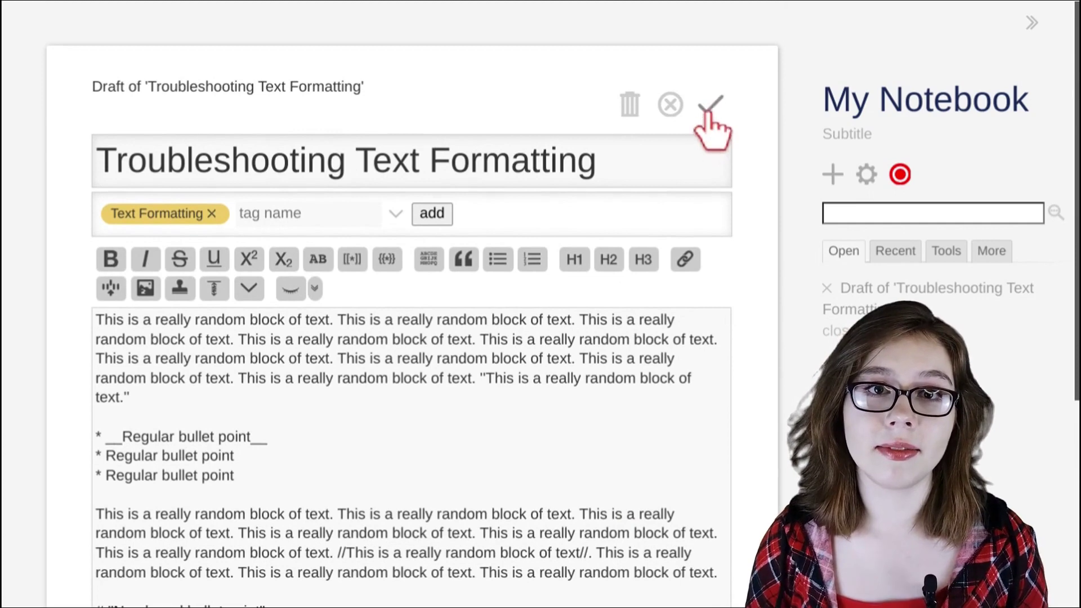
left_click(711, 107)
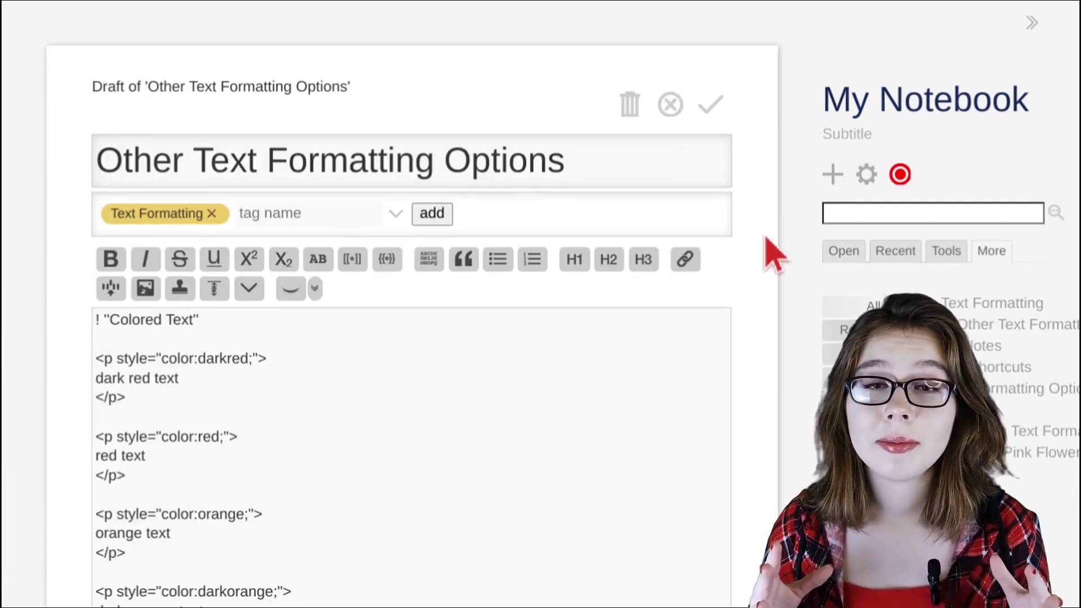
scroll(772, 253, "down", 20)
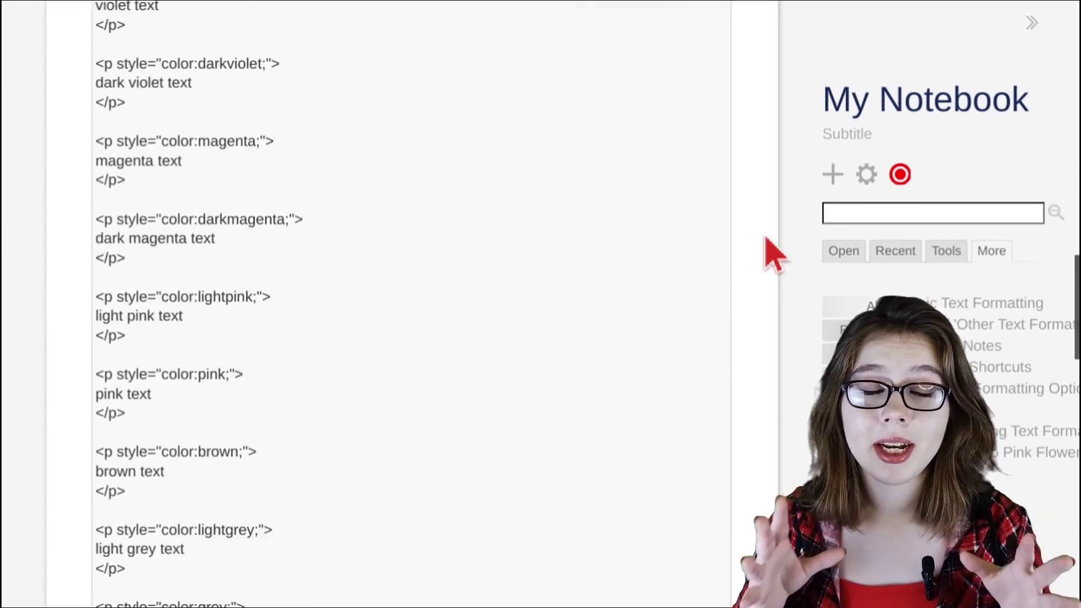
Save Other Text Formatting Options and review its coloured lines, flower image, curvy text and cyan circle.
scroll(772, 253, "down", 10)
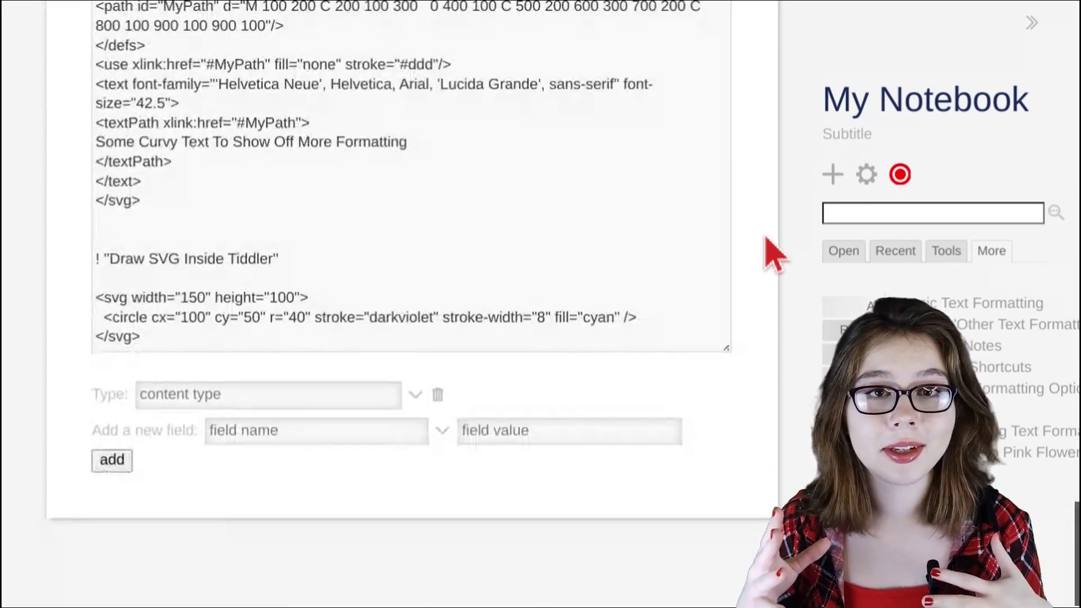
scroll(766, 239, "up", 20)
left_click(712, 106)
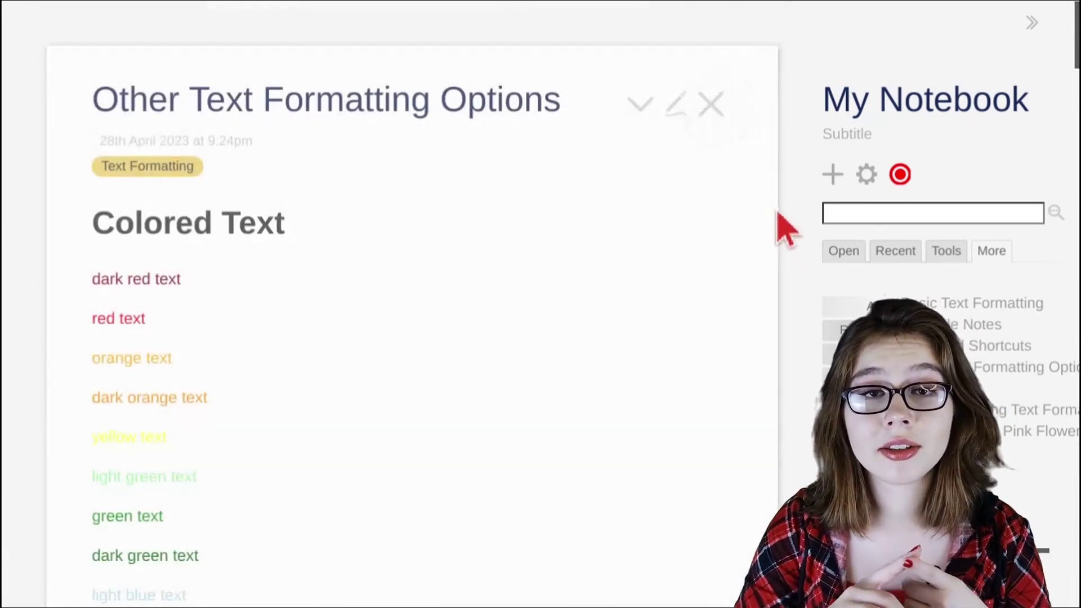
scroll(777, 213, "down", 15)
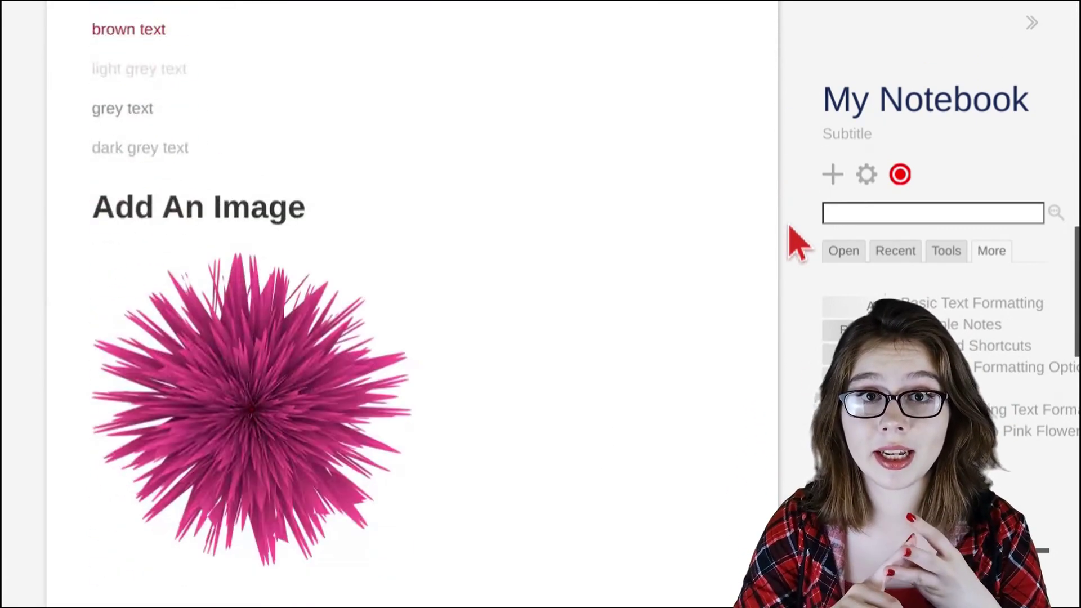
scroll(790, 228, "down", 20)
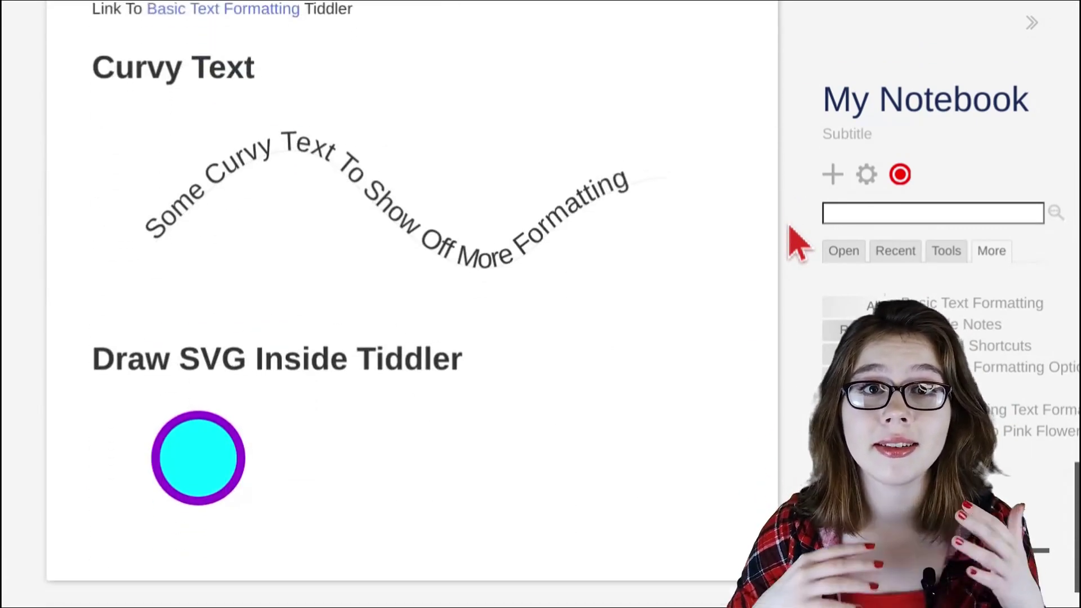